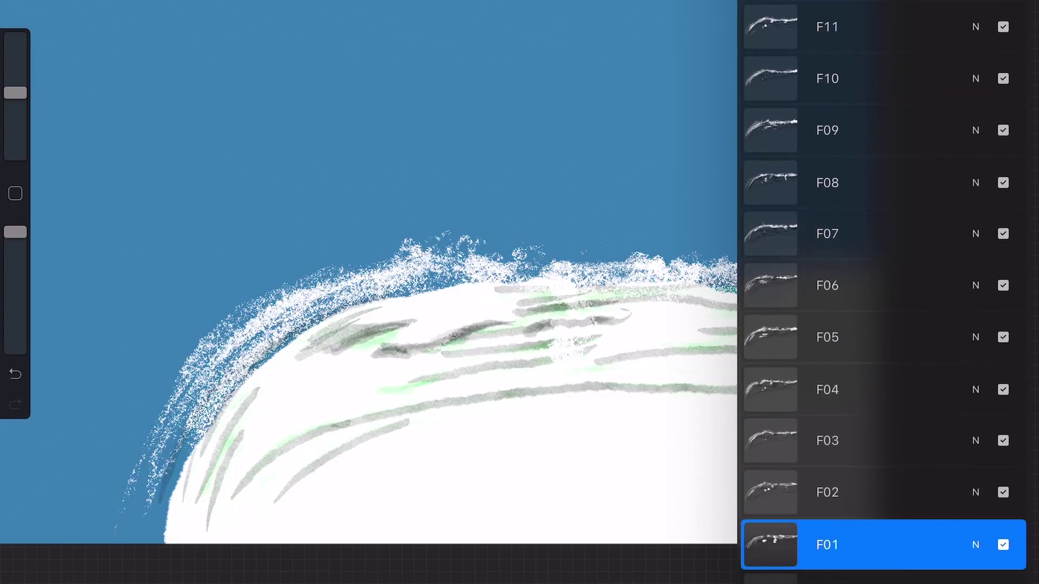
- Step through the water animation frame layers one at a time from F03 up to F07
left_click(882, 440)
left_click(882, 388)
left_click(882, 337)
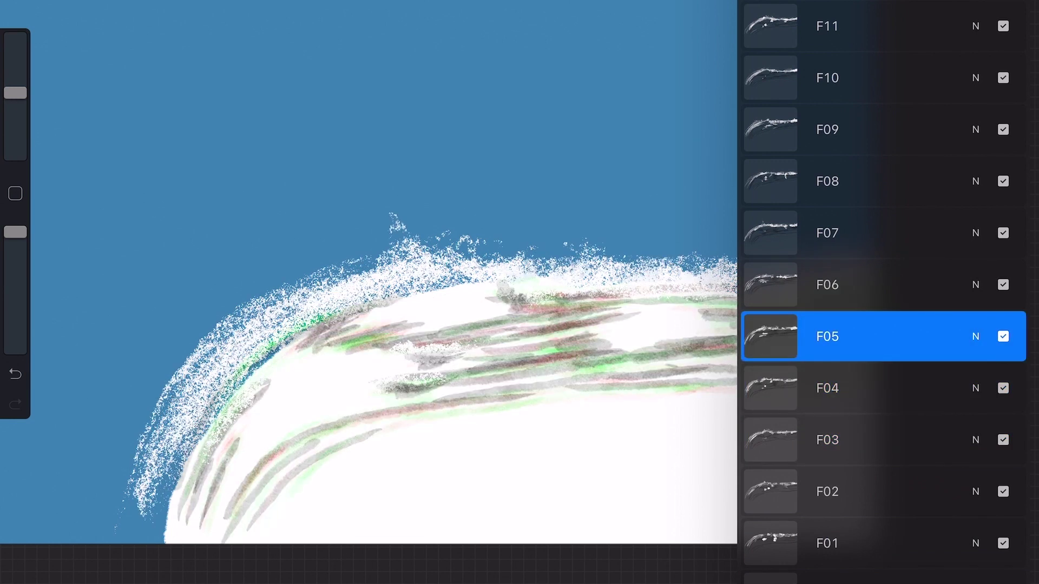
left_click(882, 285)
left_click(882, 233)
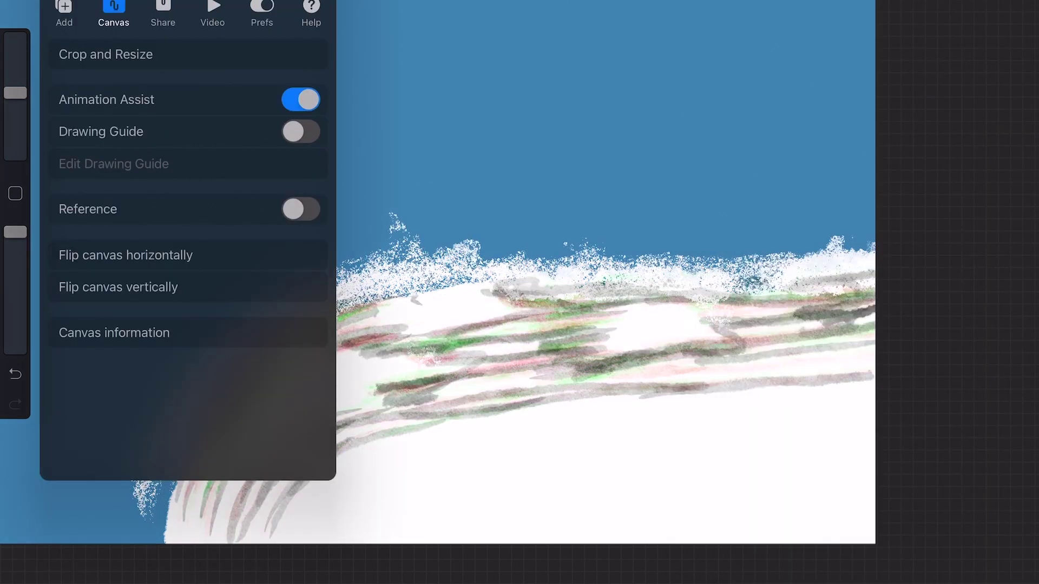
- Export the layered water animation artwork as a PSD file
left_click(162, 13)
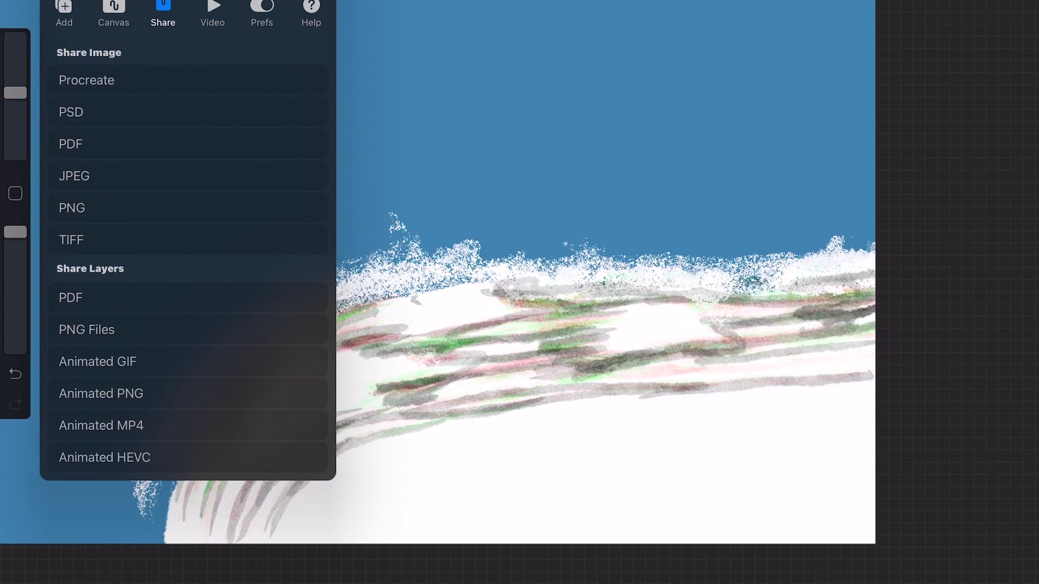
left_click(162, 112)
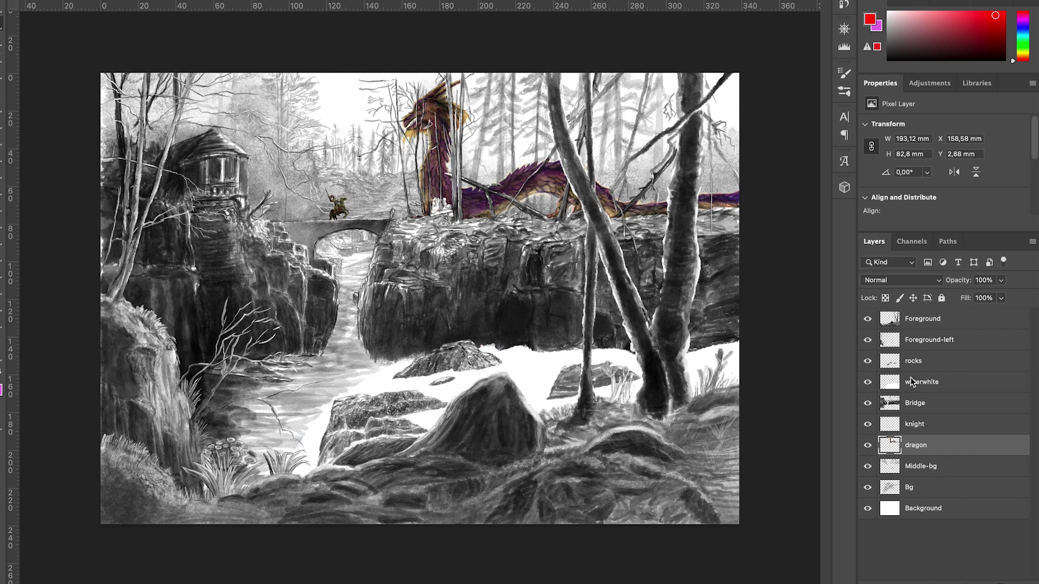
- Hide every layer of the dragon painting, and show Background, Bg, Middle-bg and dragon again one by one
left_click_drag(867, 319, 869, 509)
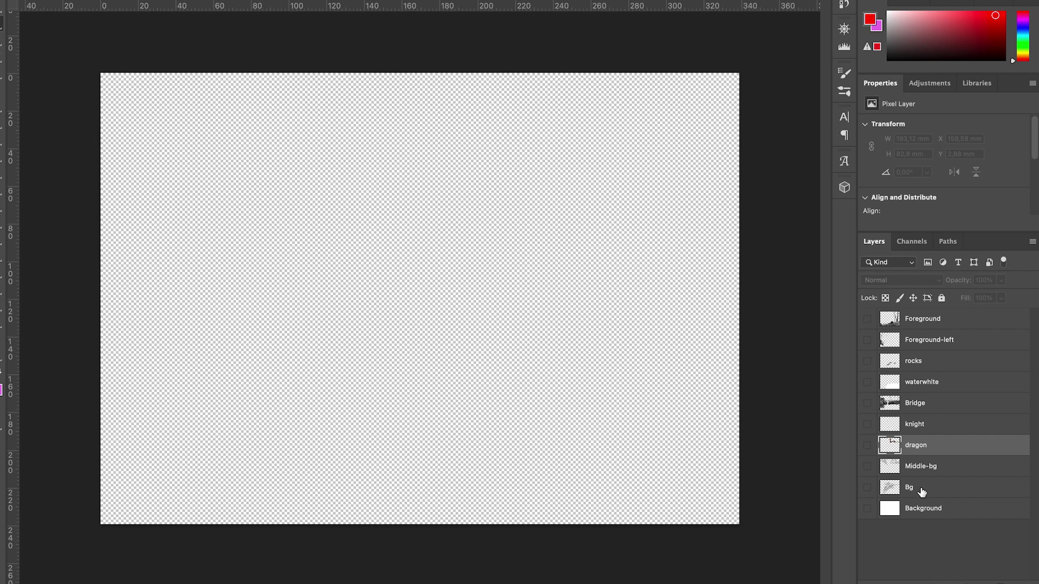
left_click(868, 508)
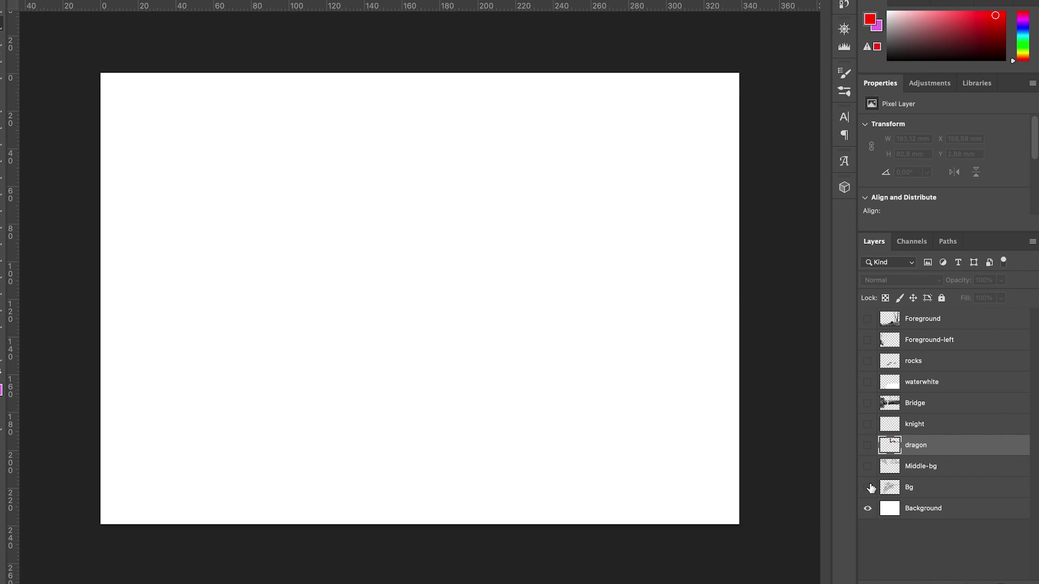
left_click(870, 488)
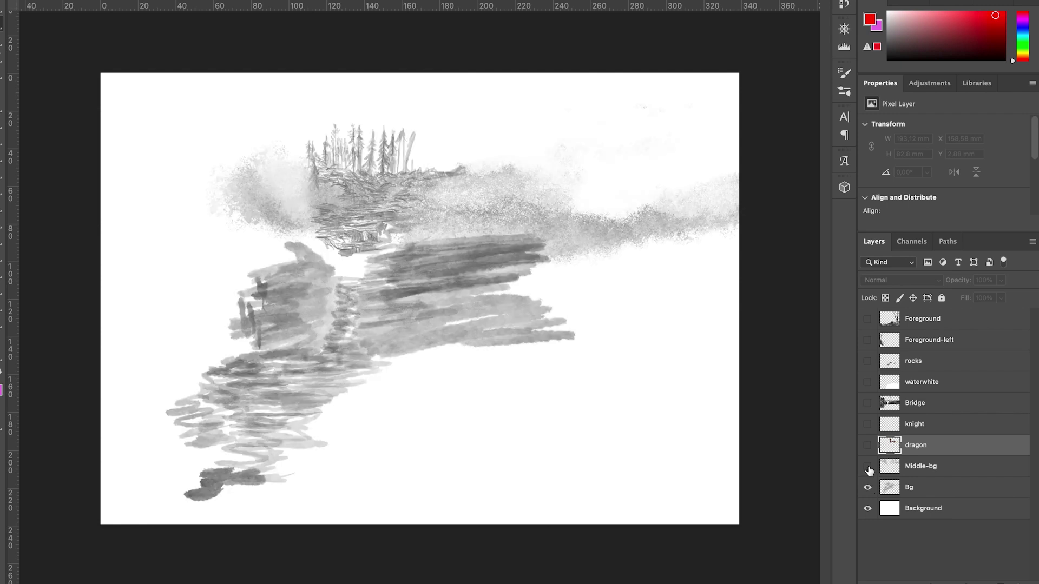
left_click(867, 467)
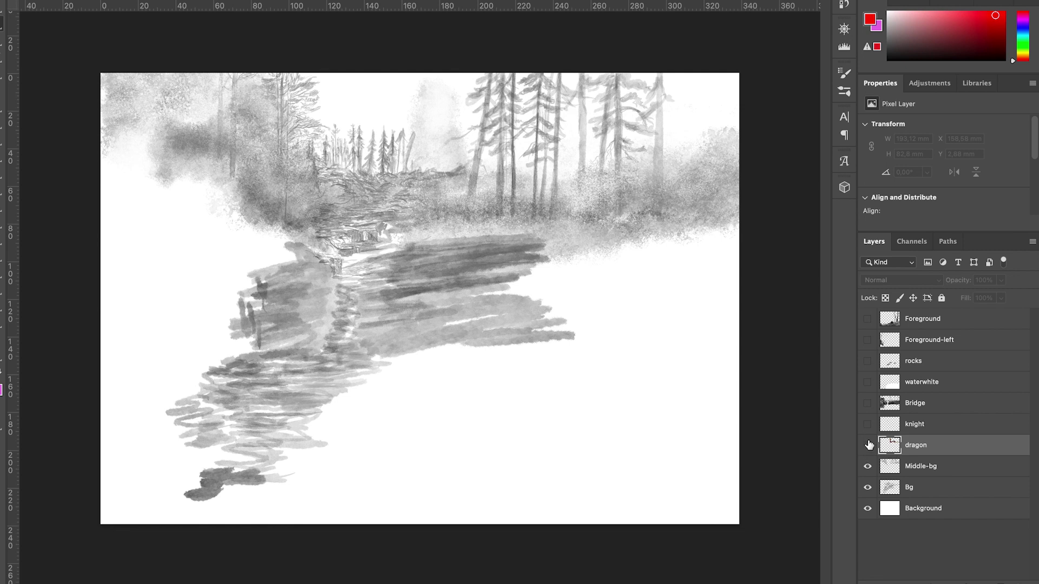
left_click(867, 445)
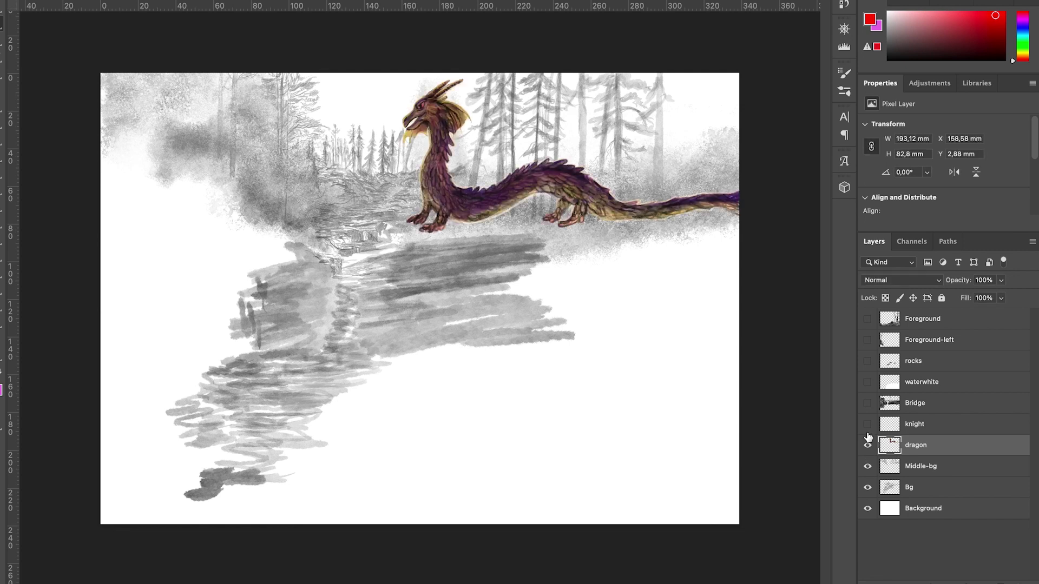
- Show the knight, Bridge, waterwhite, rocks, Foreground-left and Foreground layers again one by one
left_click(867, 424)
left_click(868, 405)
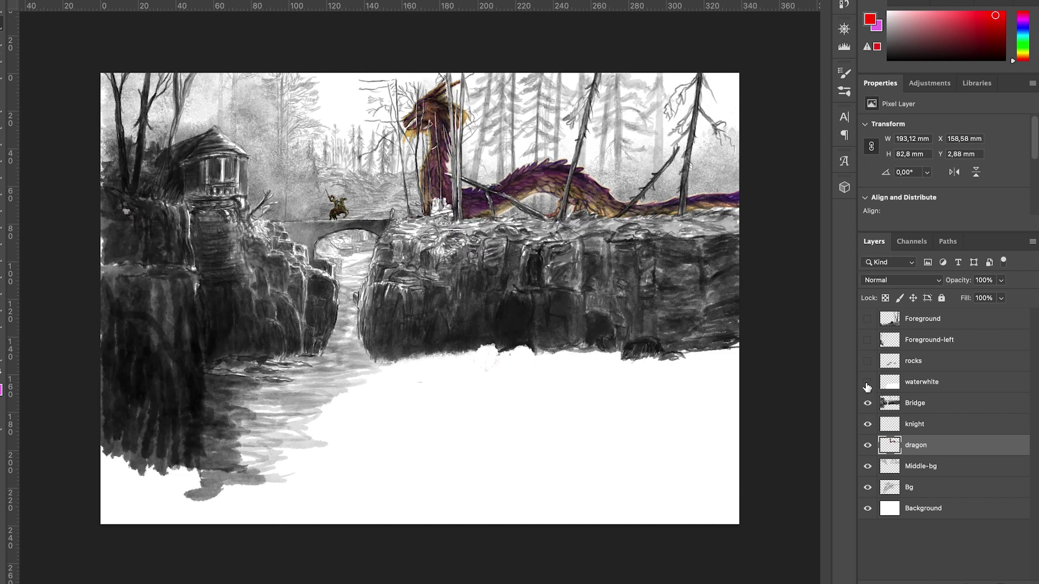
left_click(867, 384)
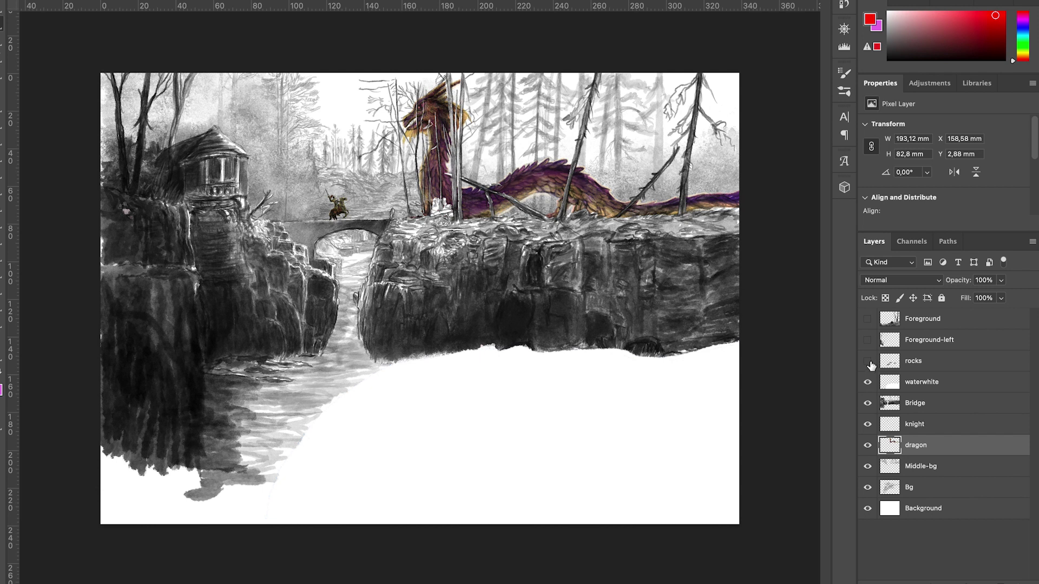
left_click(868, 362)
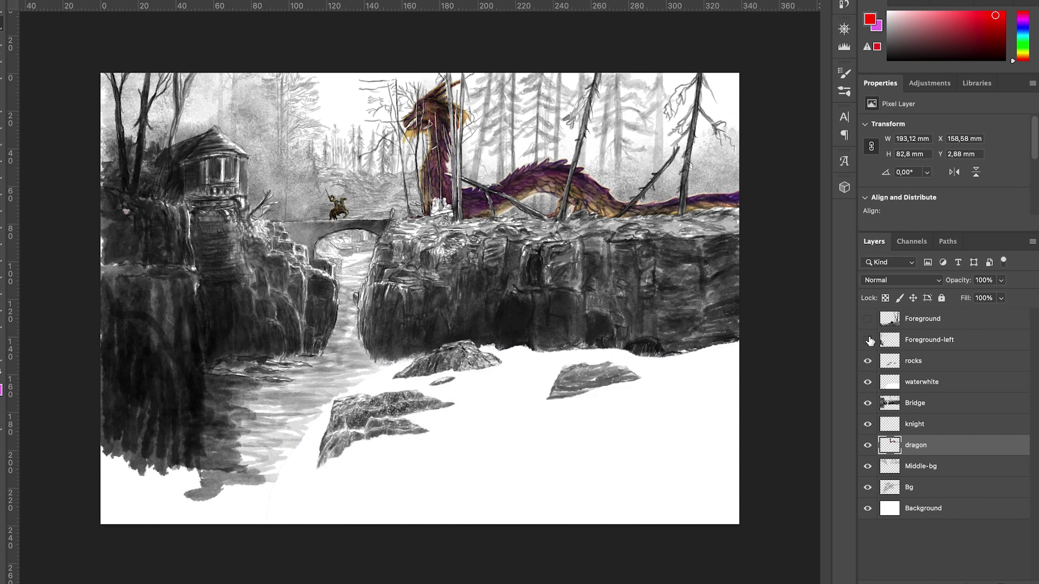
left_click(868, 341)
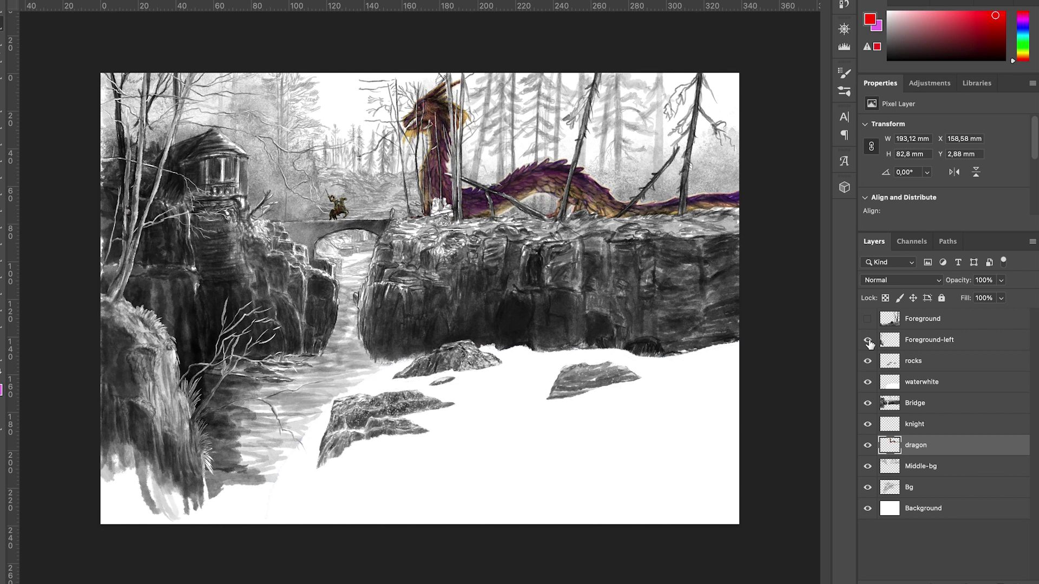
left_click(868, 318)
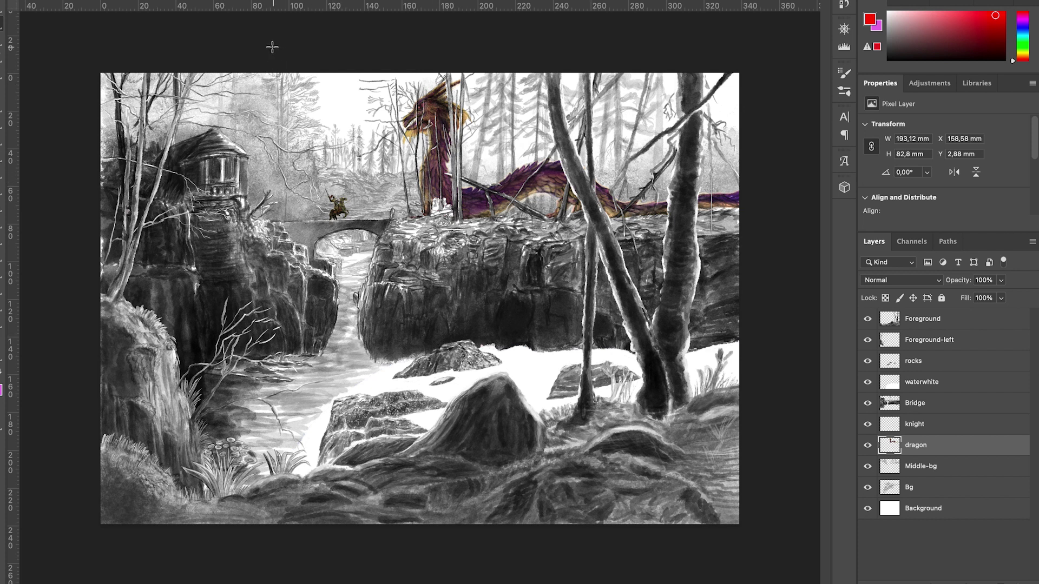
- Switch to the OssianHall-fire.psd document and look through its frame layers V001 to V015
left_click(237, 0)
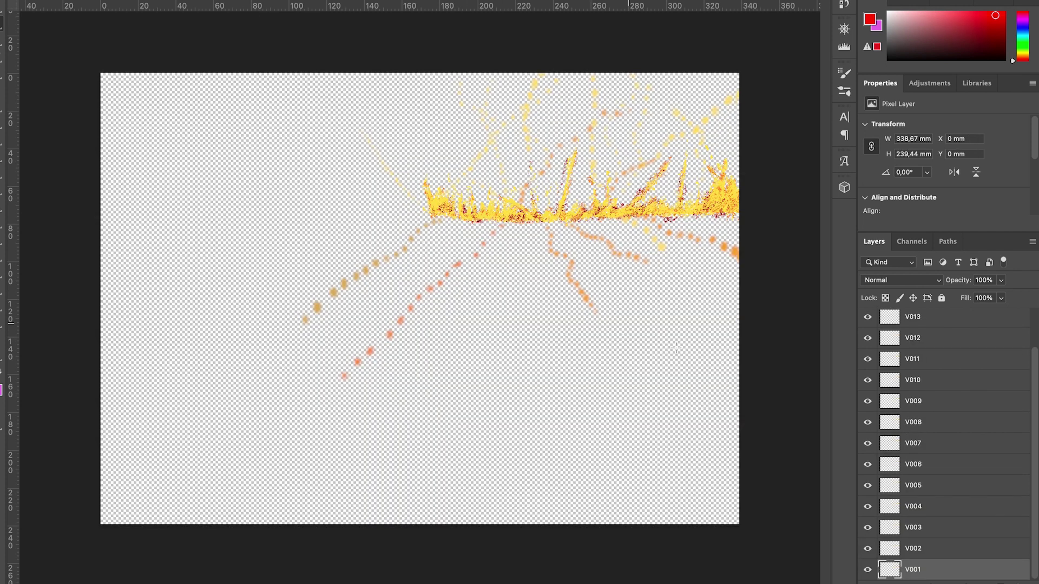
scroll(949, 466, "up", 2)
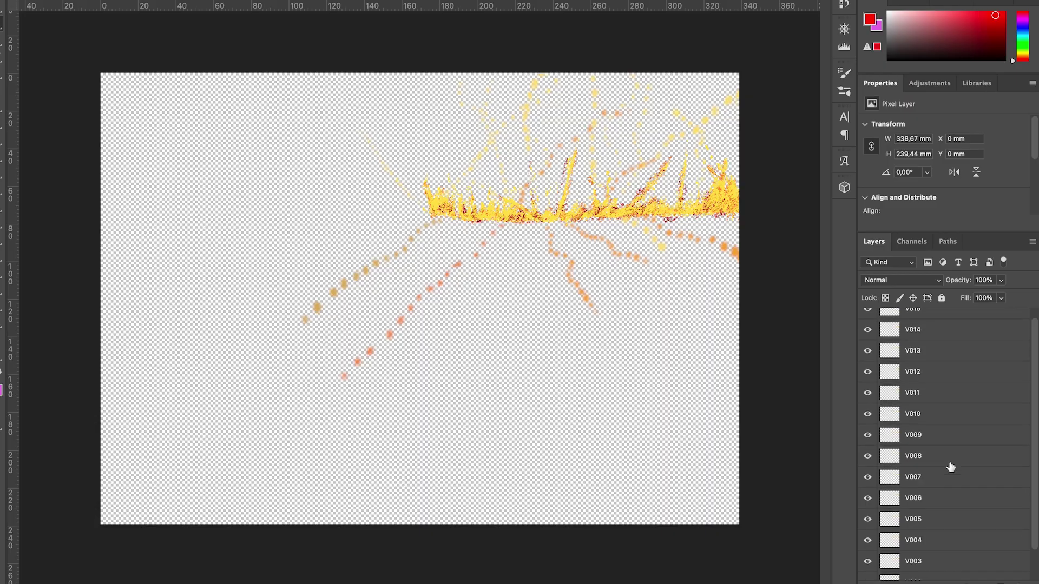
scroll(951, 467, "down", 2)
scroll(942, 468, "up", 2)
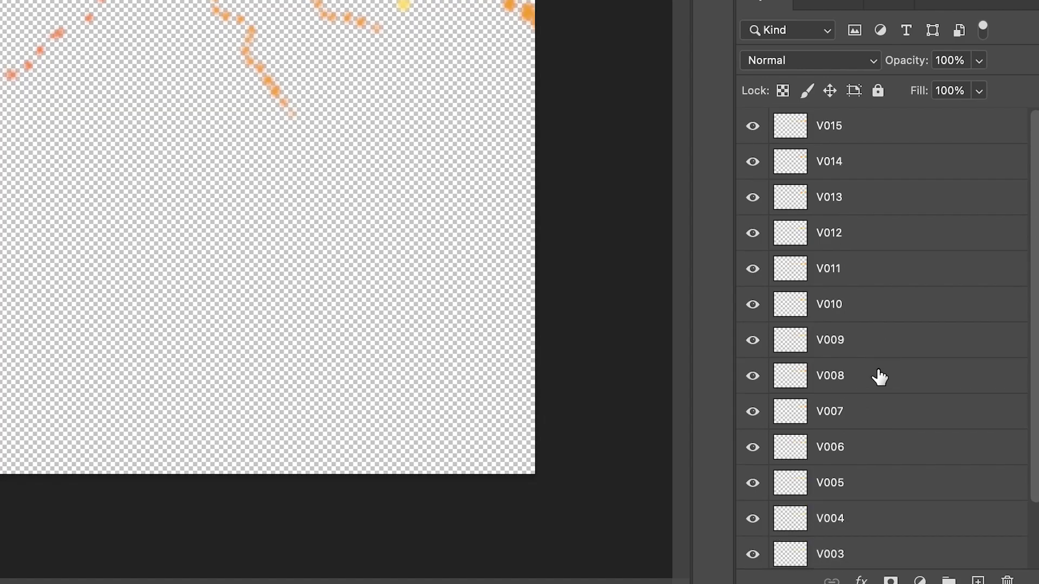
scroll(879, 377, "down", 2)
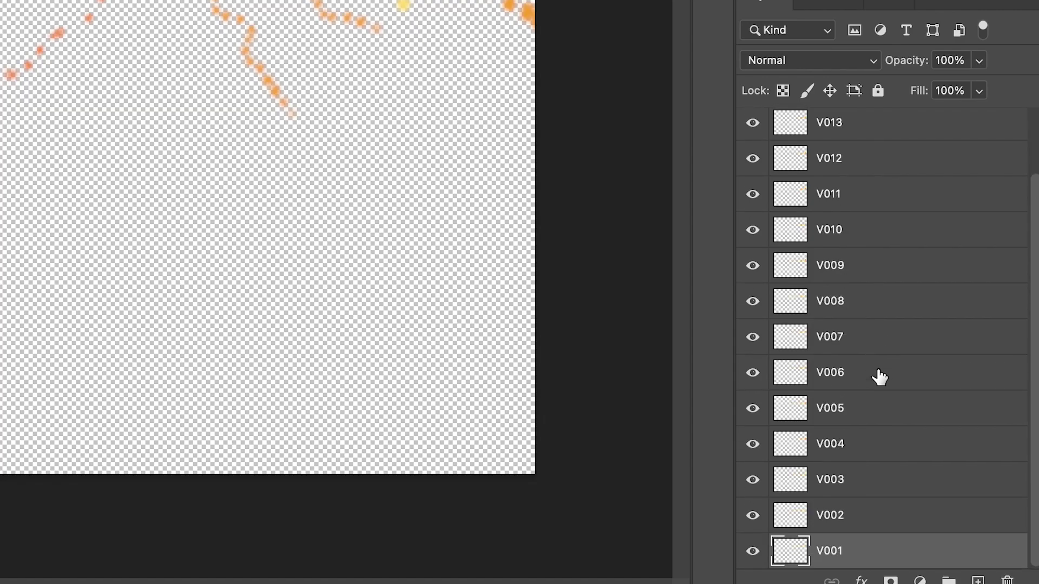
scroll(878, 376, "up", 2)
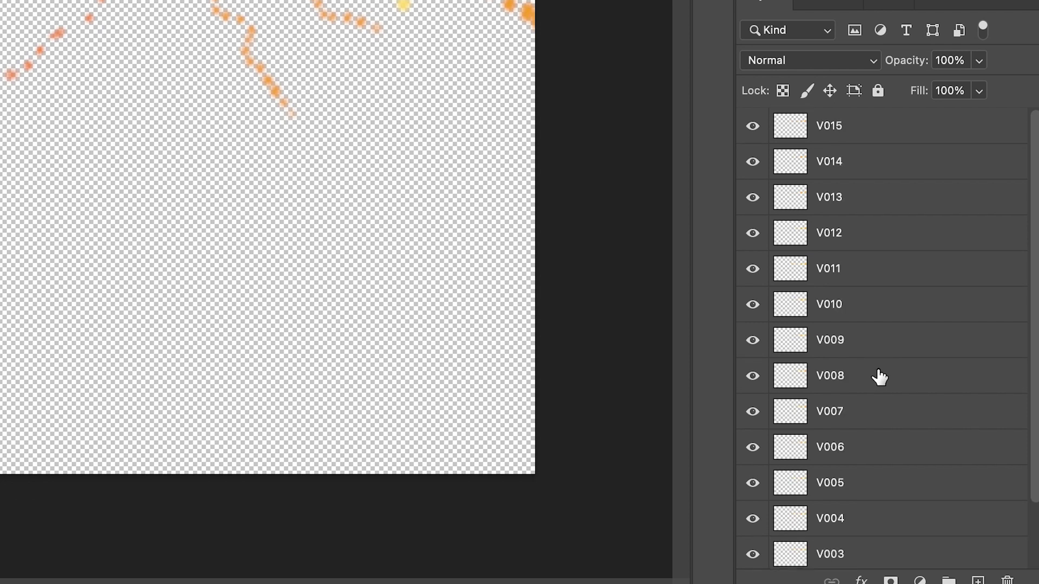
scroll(878, 376, "down", 2)
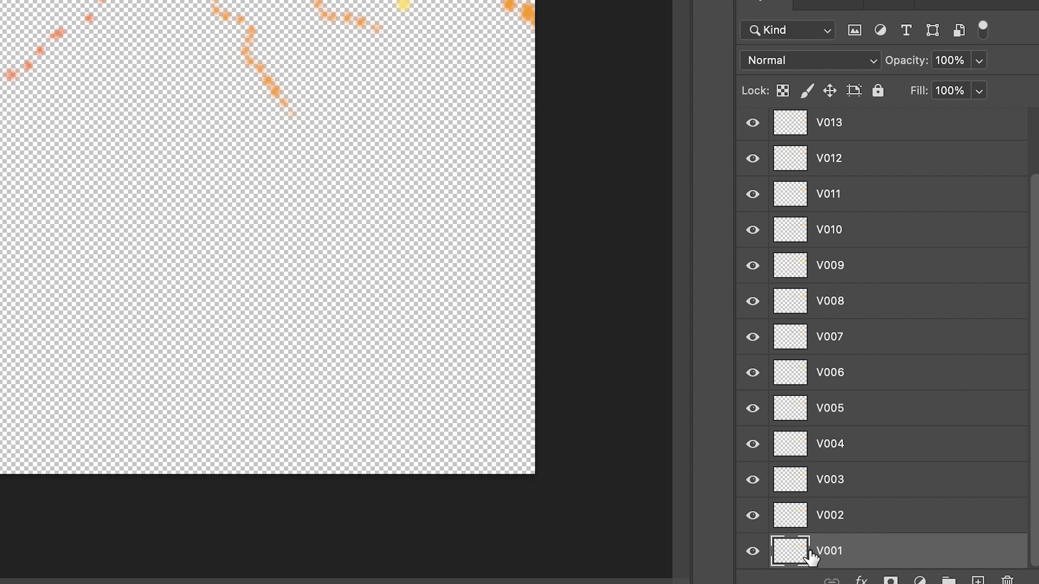
scroll(852, 252, "up", 1)
scroll(853, 252, "up", 1)
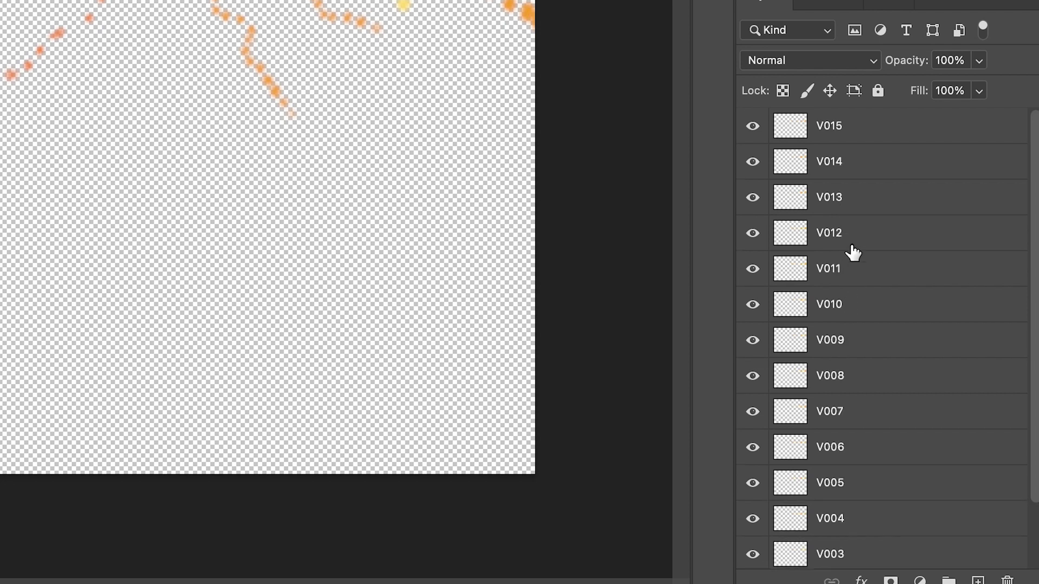
scroll(852, 252, "down", 2)
scroll(852, 252, "up", 2)
scroll(852, 333, "down", 2)
scroll(852, 332, "up", 2)
scroll(851, 333, "down", 2)
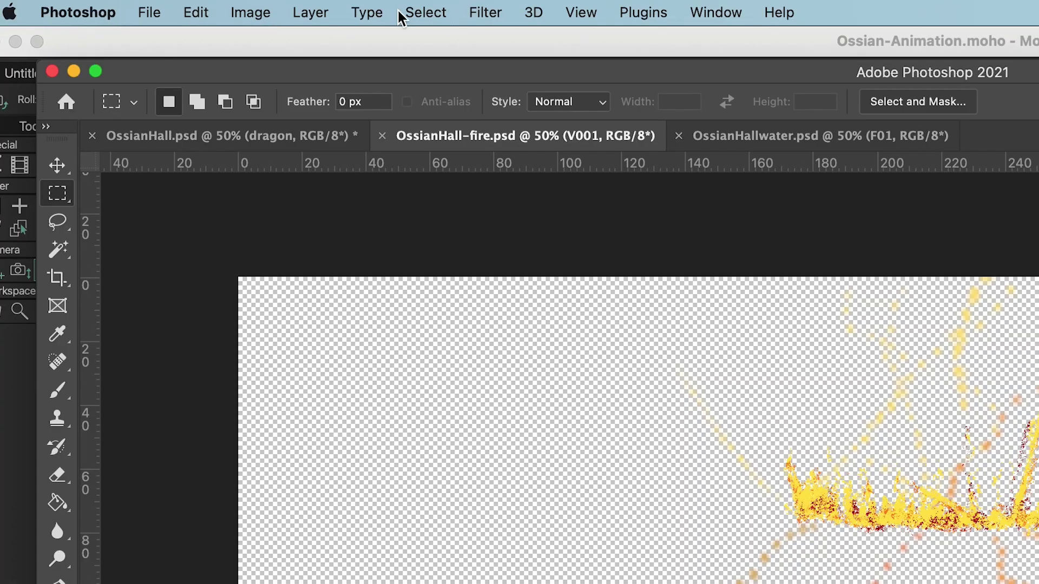
- Start exporting the fire document's layers to files, with the OSSIAN-Fire folder in Hermitage-Dunkeld as the destination
left_click(151, 16)
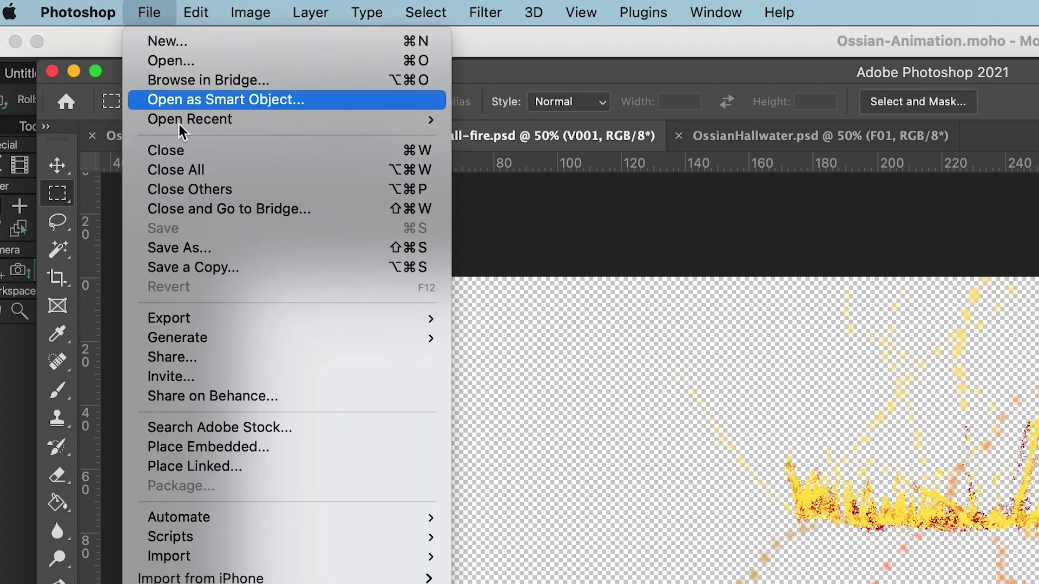
mouse_move(202, 328)
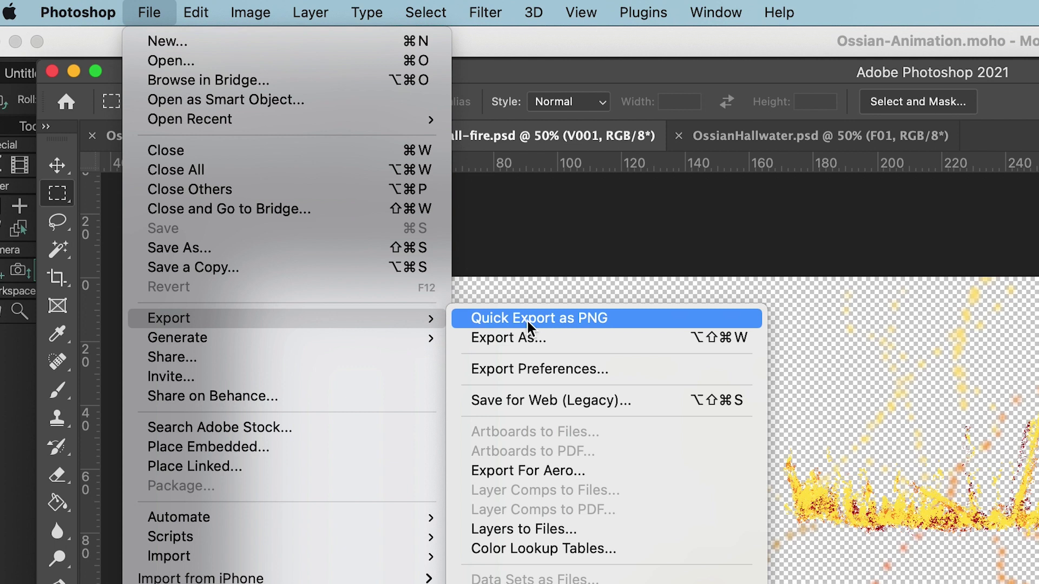
left_click(548, 527)
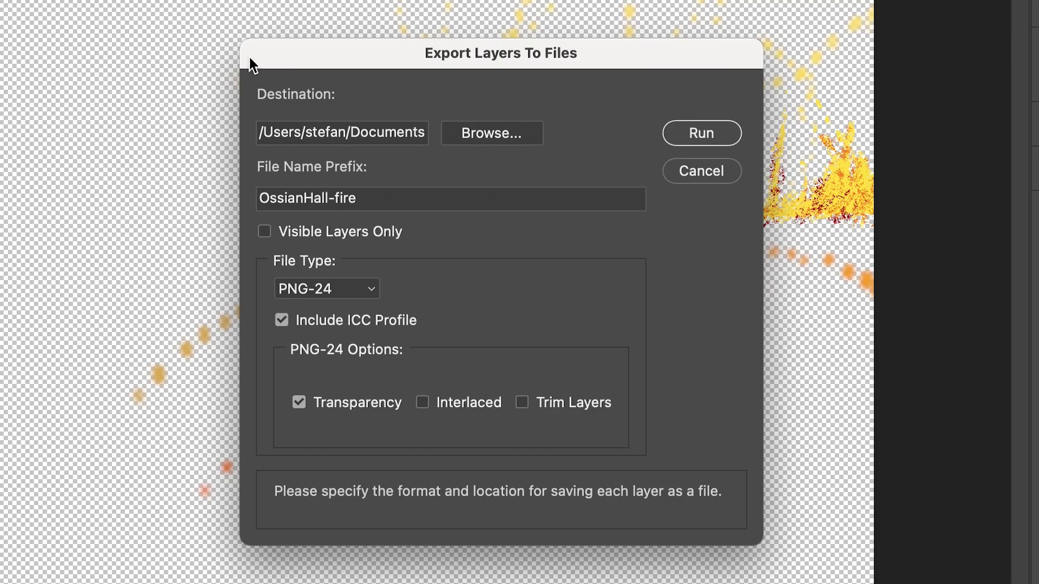
left_click(492, 137)
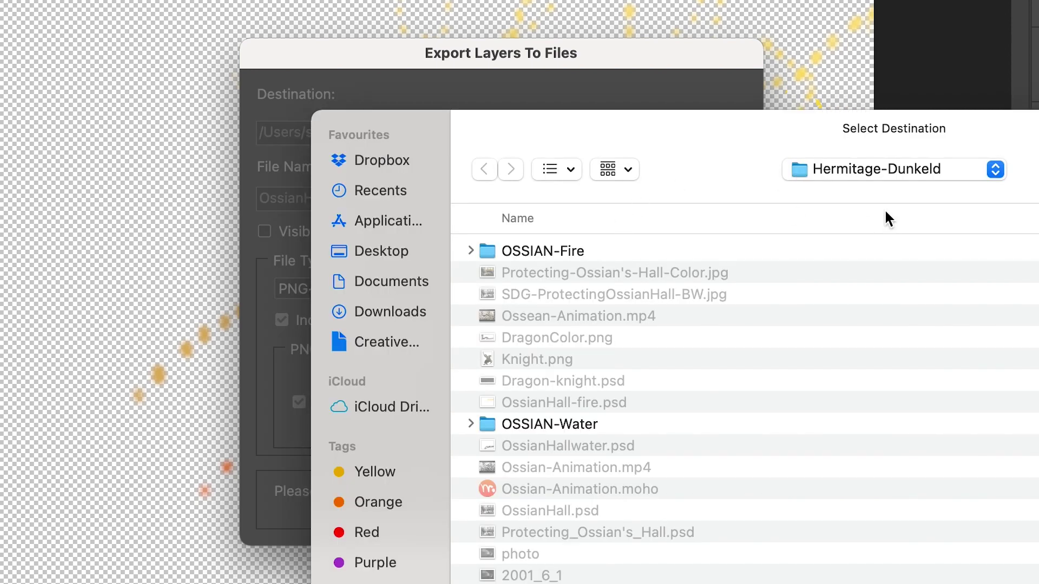
double_click(524, 251)
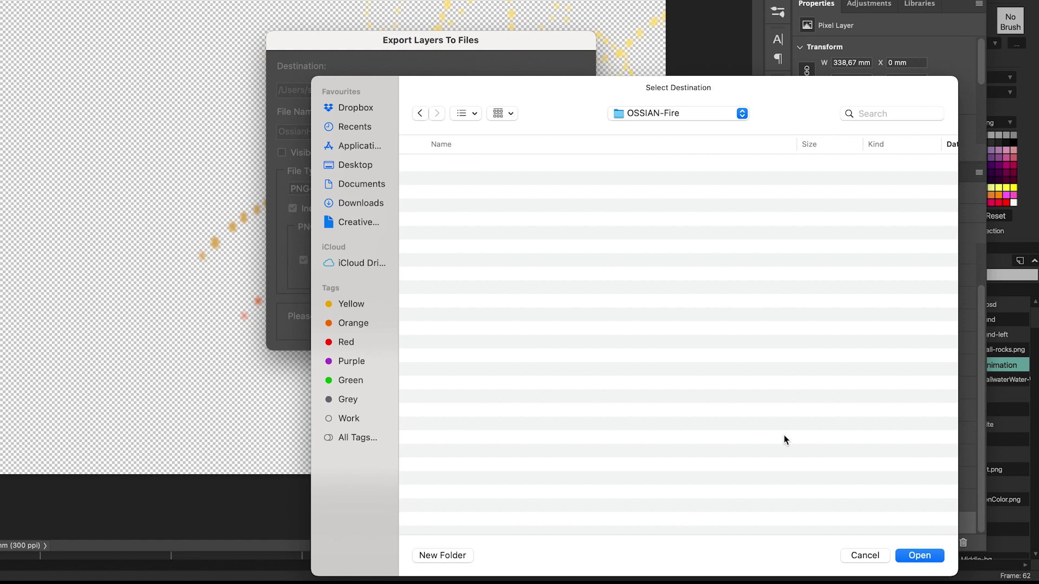
left_click(920, 555)
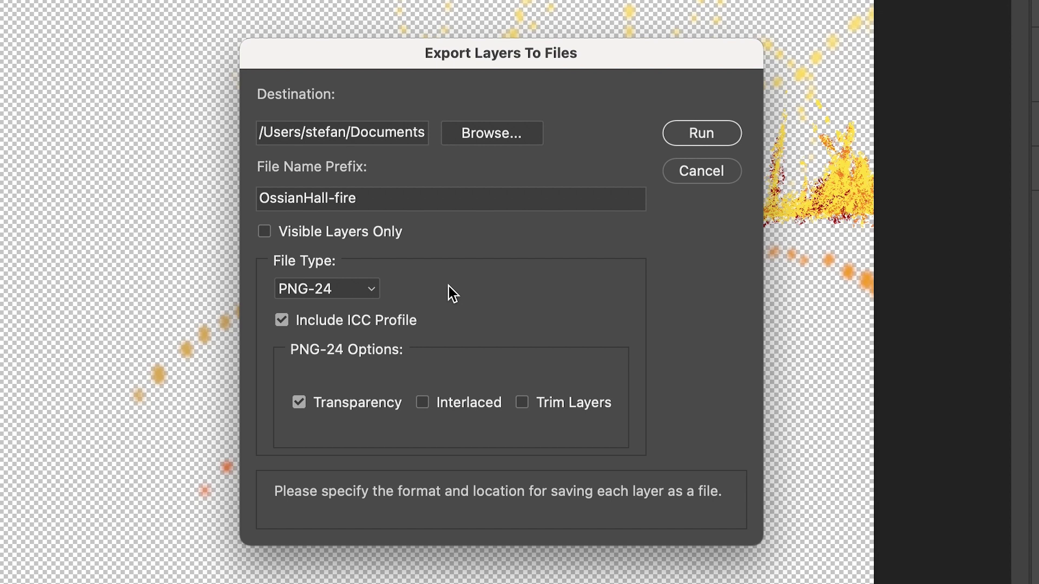
- Keep PNG-24 as the file type, run the layer export with the prefix OssianHall-fire, and dismiss the completion message
left_click(372, 286)
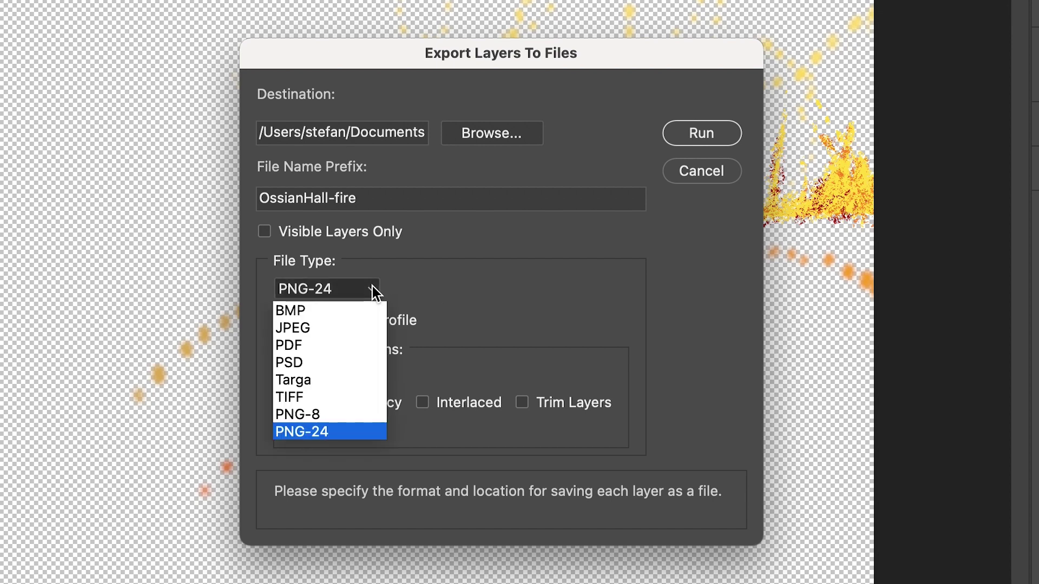
left_click(473, 277)
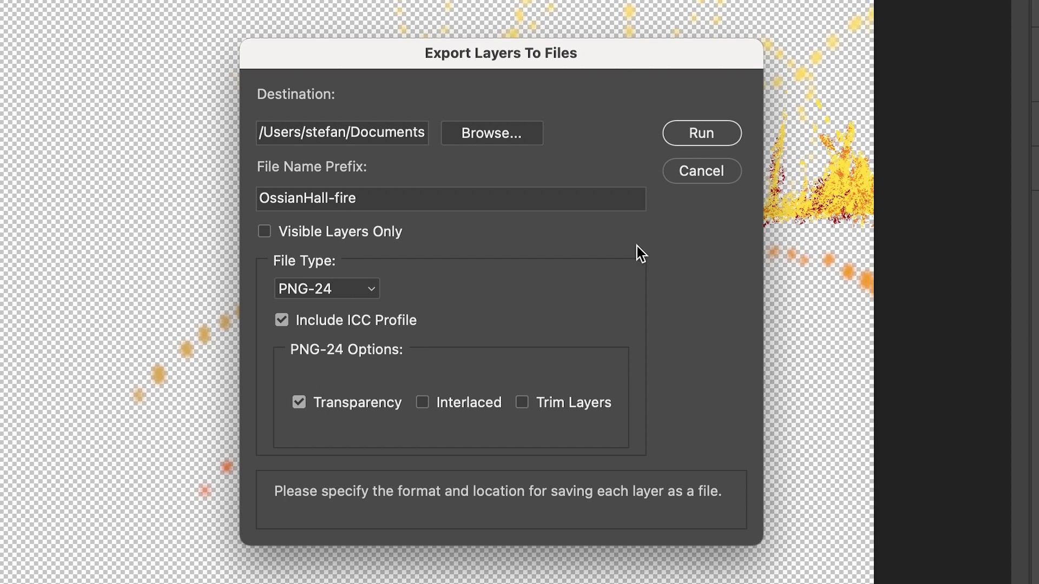
left_click(702, 133)
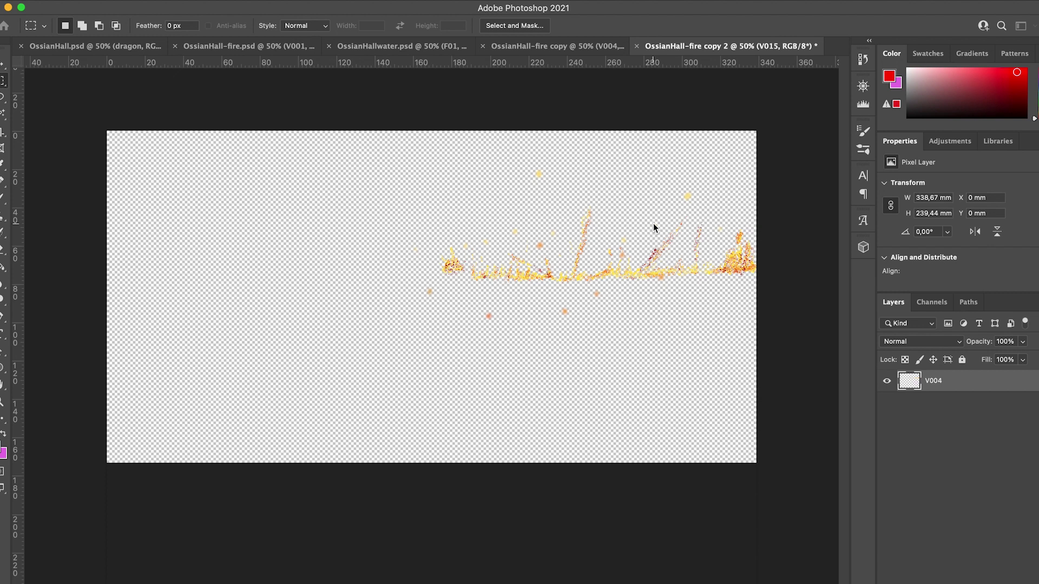
key("F2")
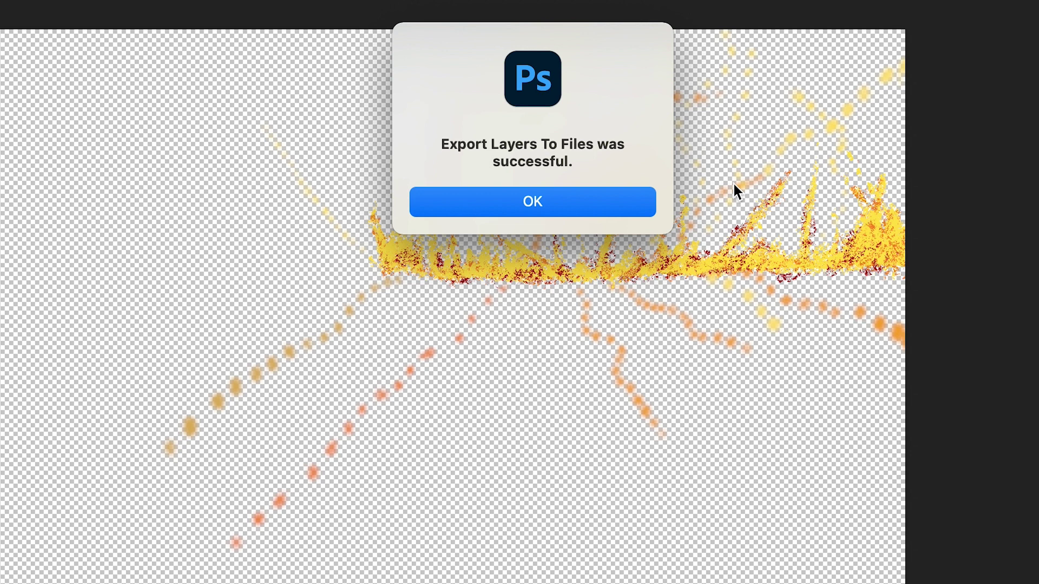
left_click(529, 204)
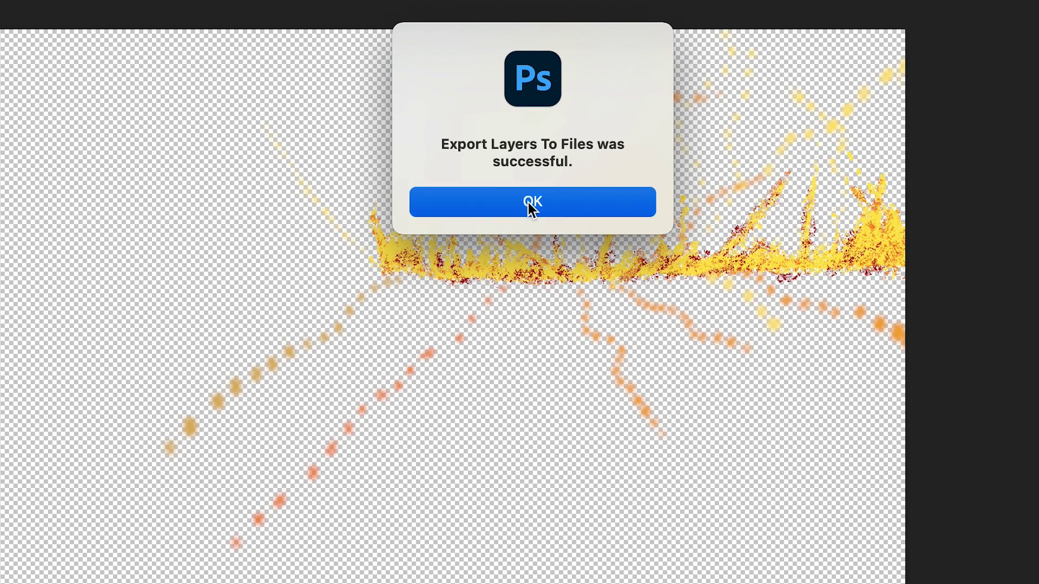
- Switch to Finder to check the exported PNG frames in the OSSIAN-Fire folder
key("super+Tab")
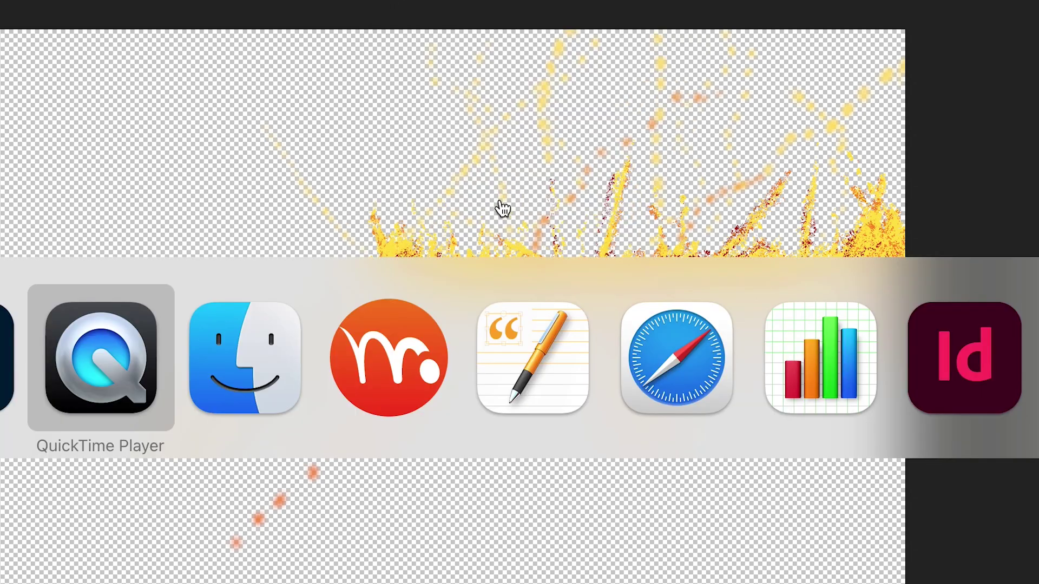
key("super+Tab")
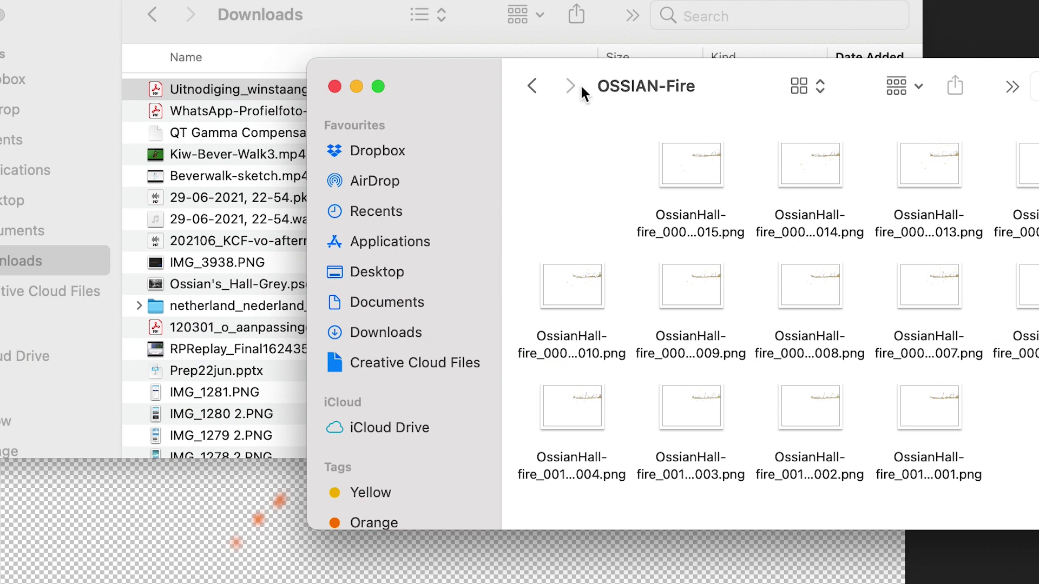
- Show the OSSIAN-Fire folder as a list and preview the exported image OssianHall-fire_0000_V015.png
left_click(800, 82)
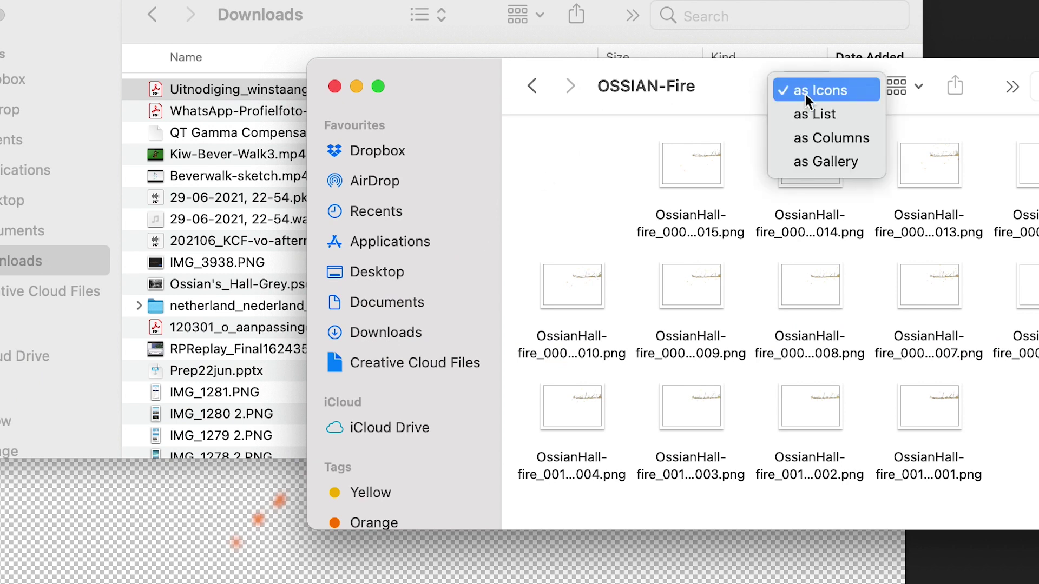
left_click(813, 112)
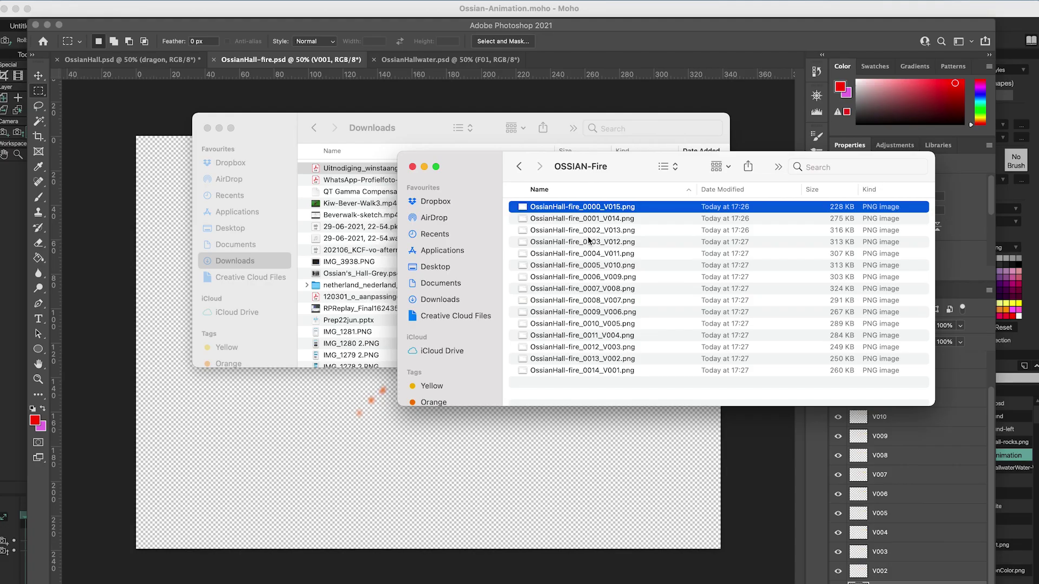
left_click(589, 242)
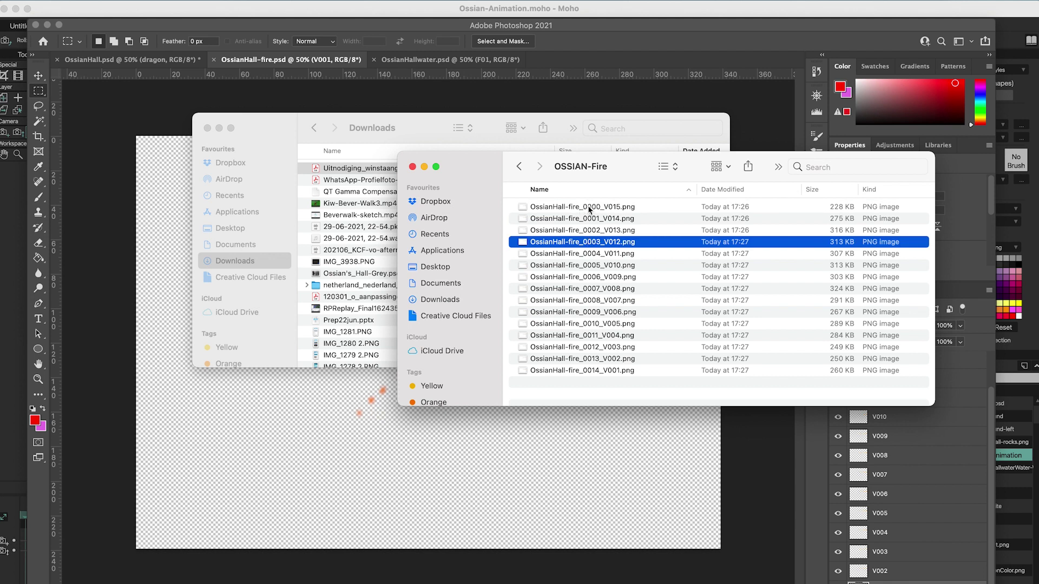
left_click(590, 206)
key("space")
key("space")
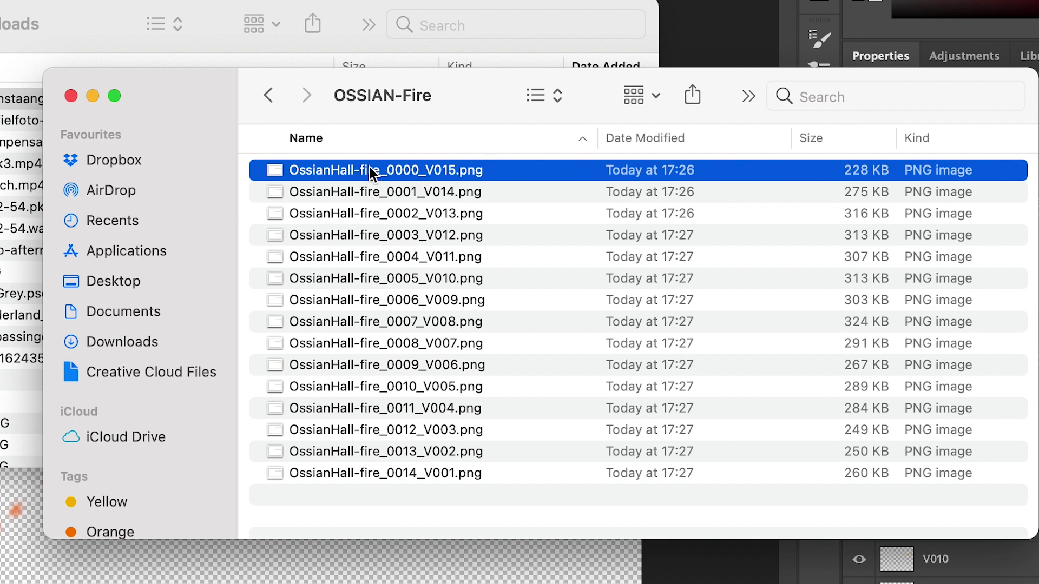
- Rename OssianHall-fire_0000_V015.png as OssianHall-fire-V015.png
key("Return")
left_click(426, 171)
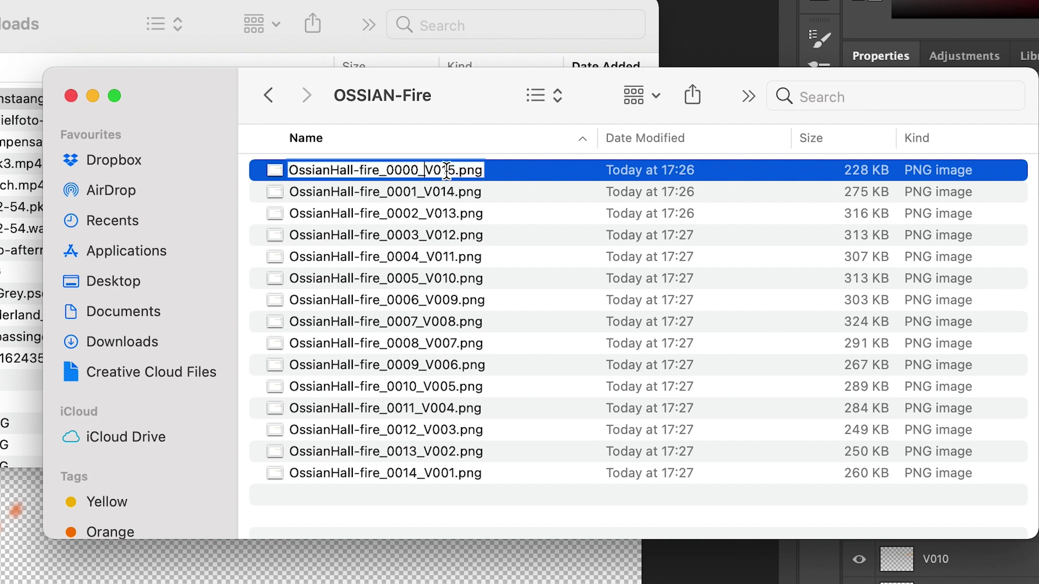
key("BackSpace")
key("BackSpace")
key("BackSpace")
key("BackSpace")
key("BackSpace")
key("BackSpace")
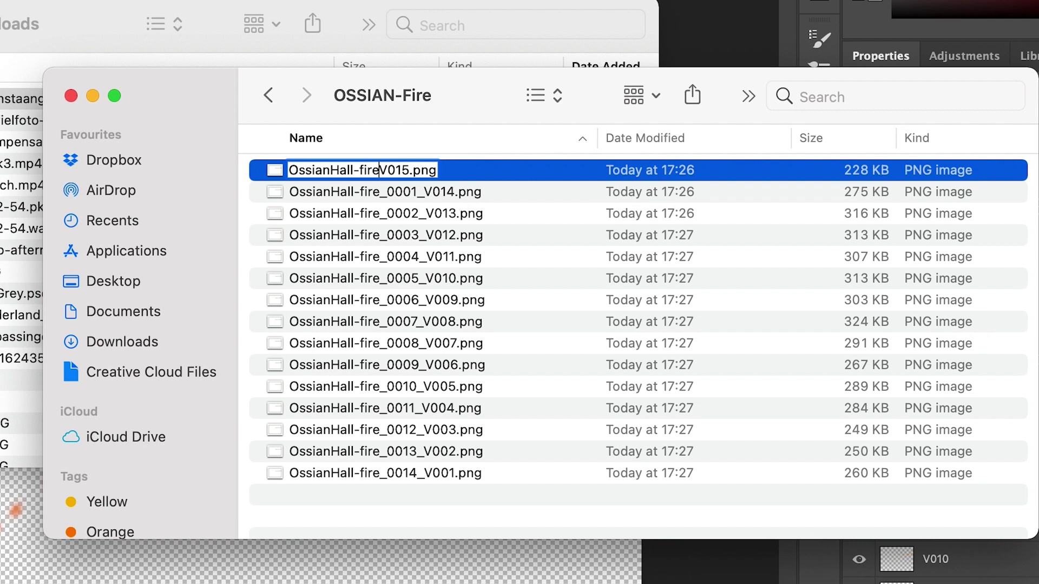
type("-")
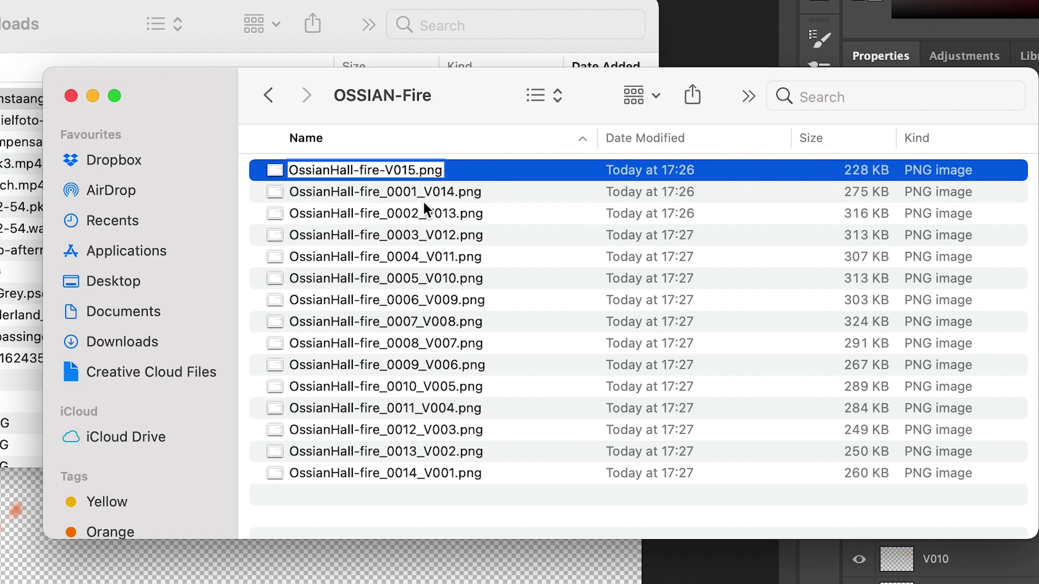
left_click(398, 202)
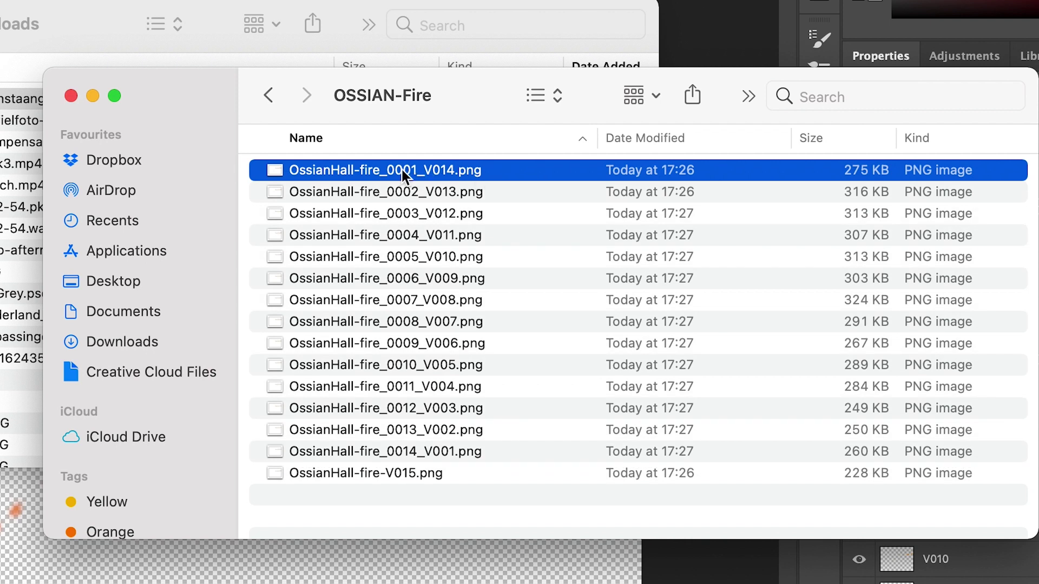
- Rename OssianHall-fire_0001_V014.png as OssianHall-fire-V014.png
left_click(418, 173)
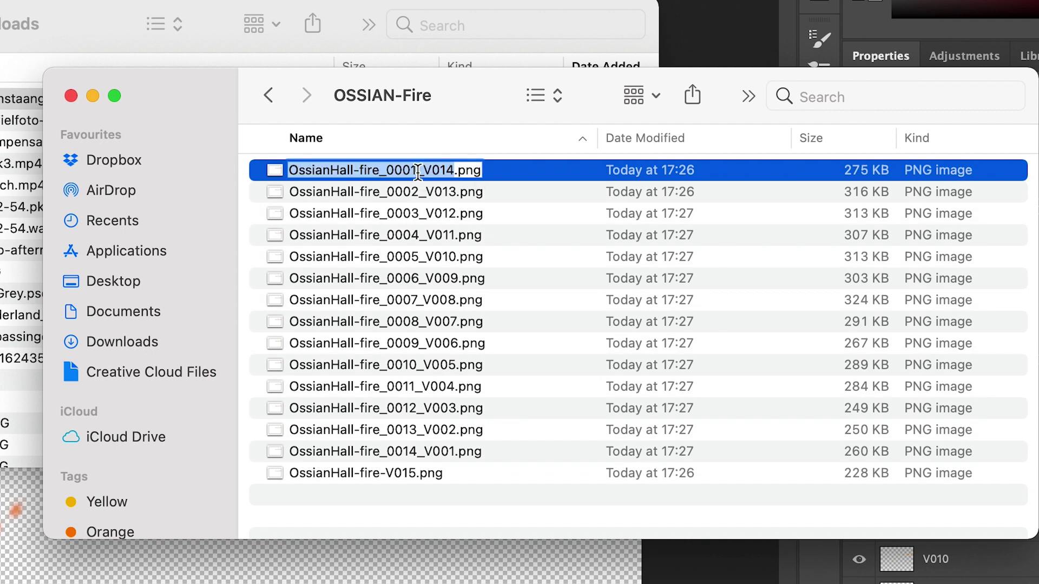
left_click(423, 169)
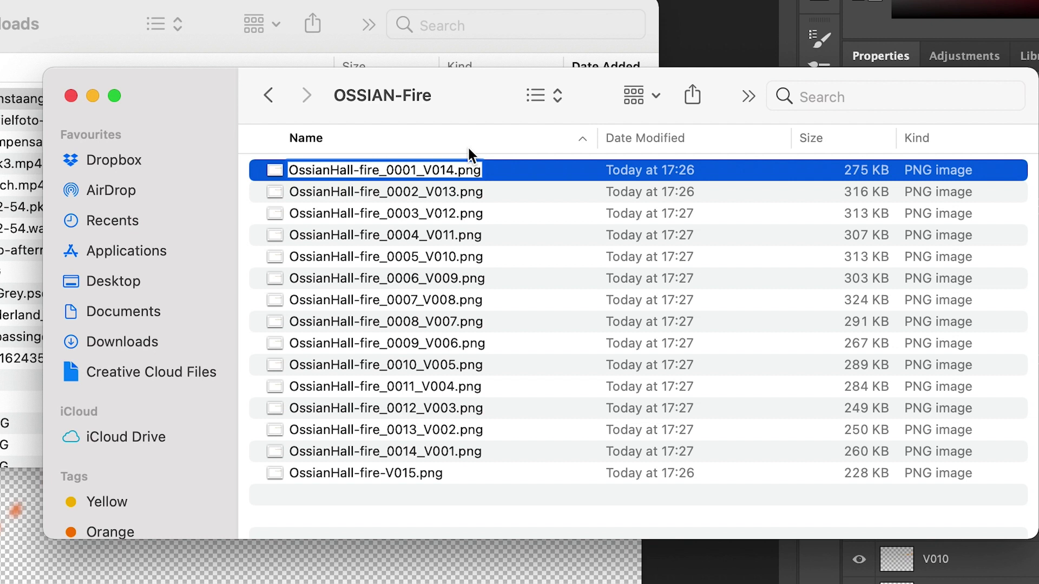
key("BackSpace")
key("BackSpace")
key("BackSpace")
key("BackSpace")
key("BackSpace")
key("BackSpace")
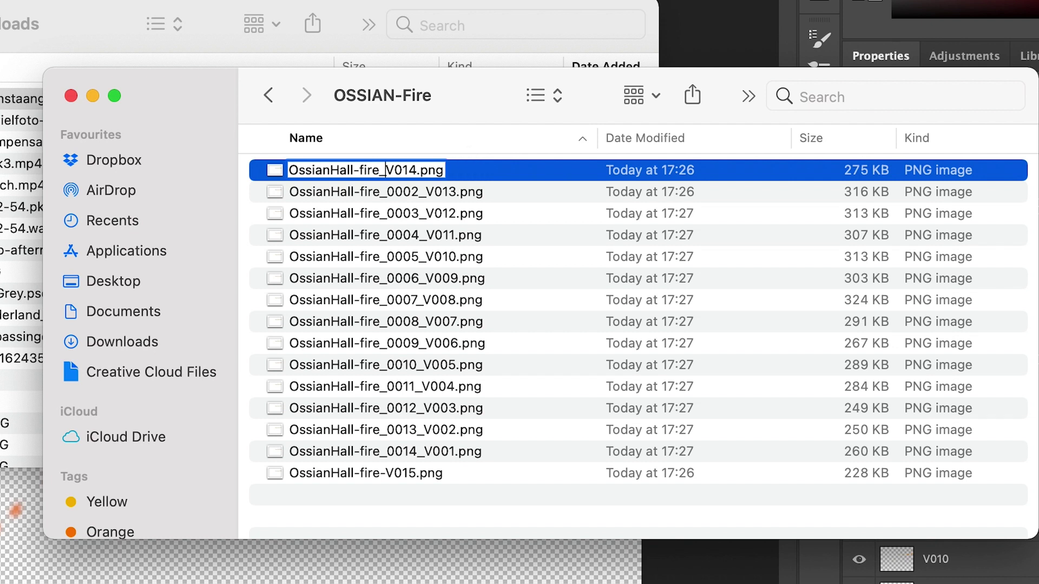
type("-")
left_click(433, 248)
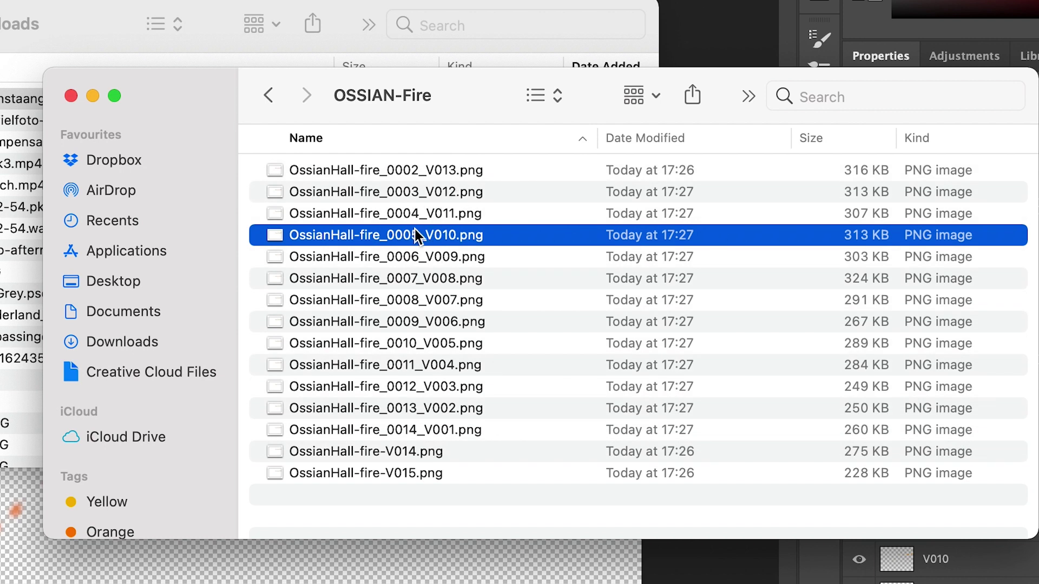
scroll(435, 323, "down", 1)
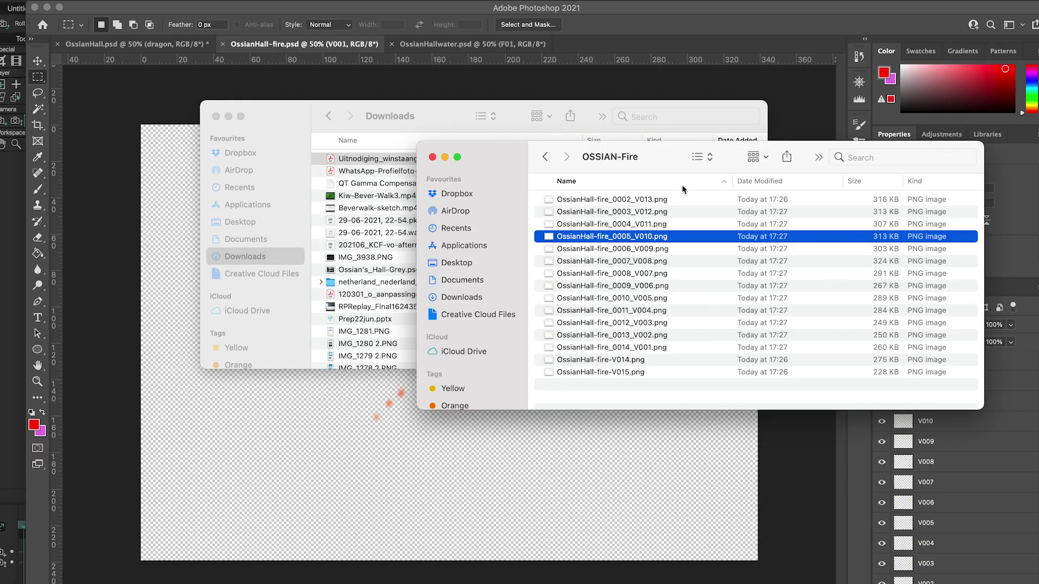
- Switch to the OssianHallwater.psd document in Photoshop and open the Layers to Files export for it
left_click(434, 44)
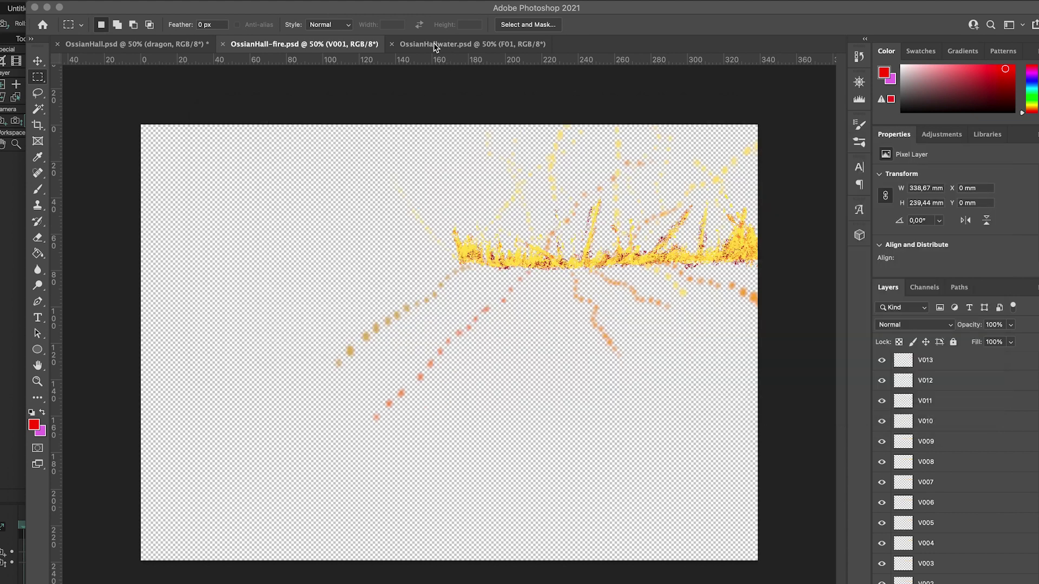
left_click(434, 44)
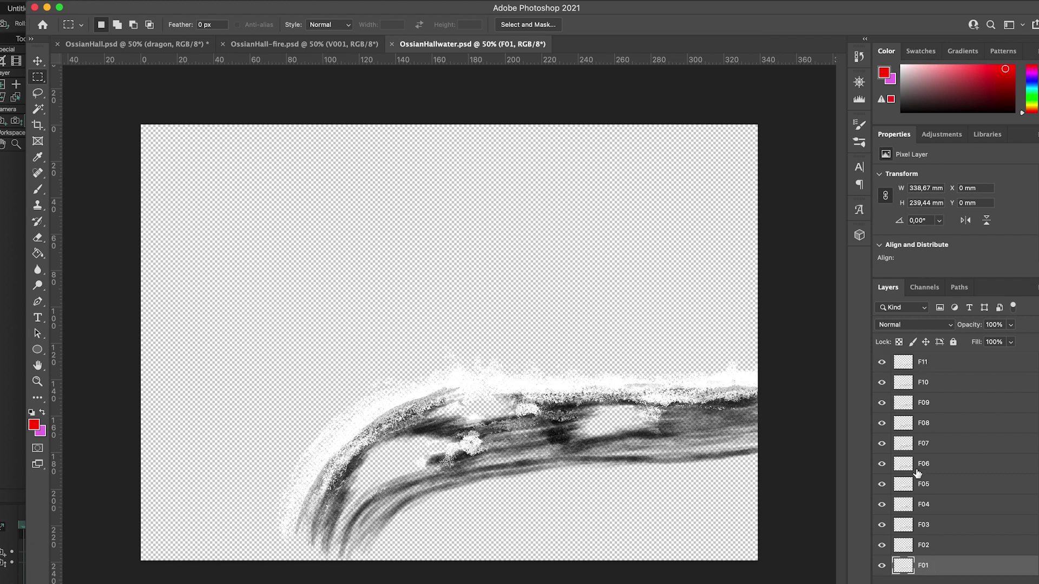
left_click(87, 1)
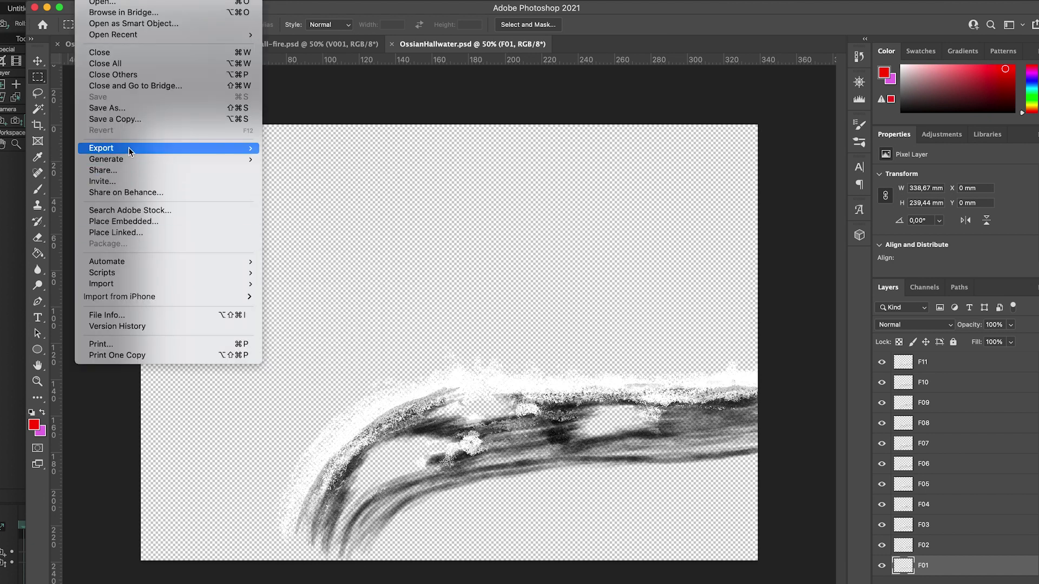
mouse_move(128, 148)
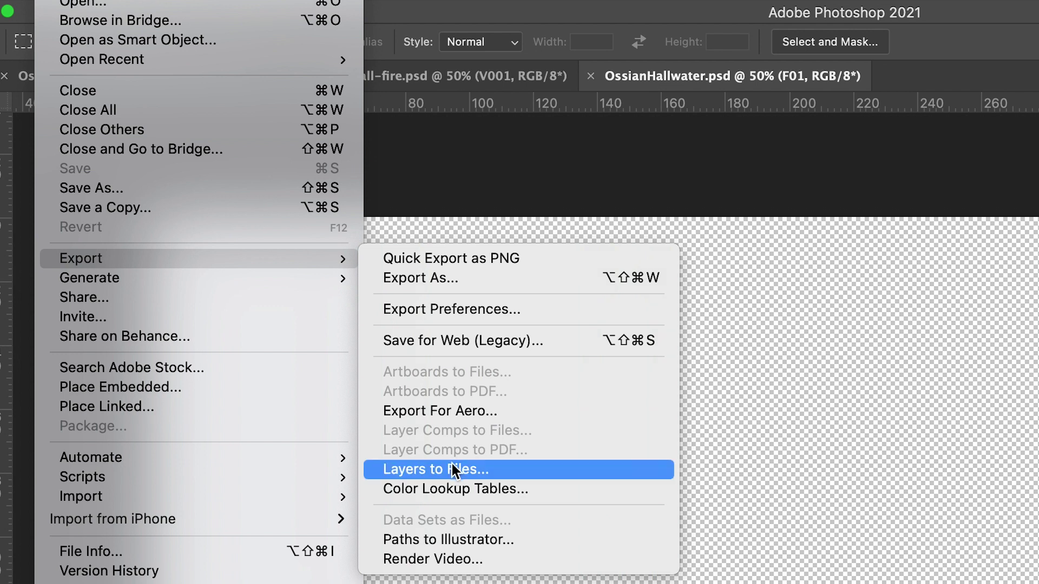
left_click(453, 469)
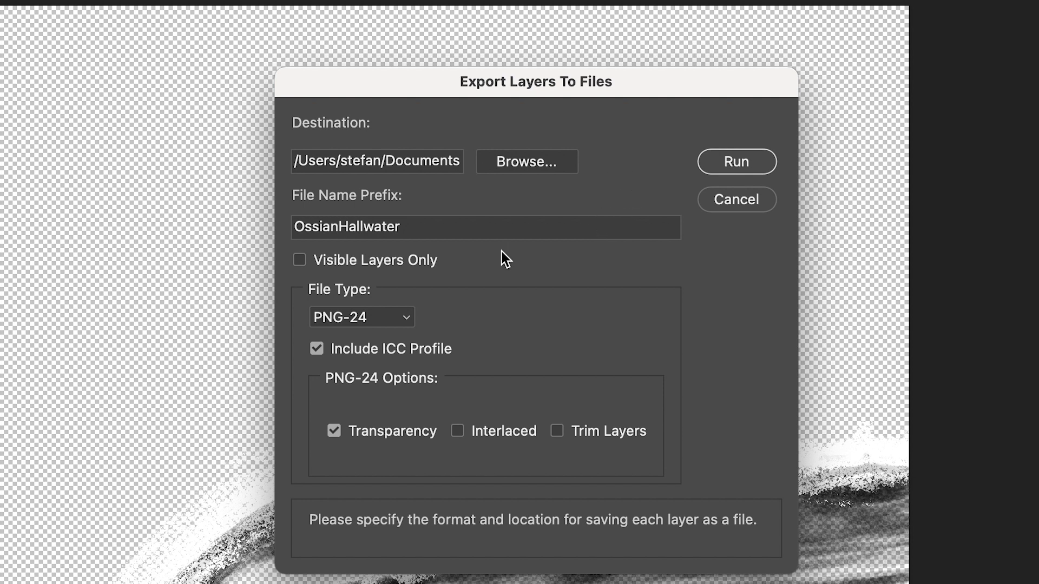
- Browse for the export destination, look through the contents of the OSSIAN-Water folder in Hermitage-Dunkeld, and cancel
left_click(521, 160)
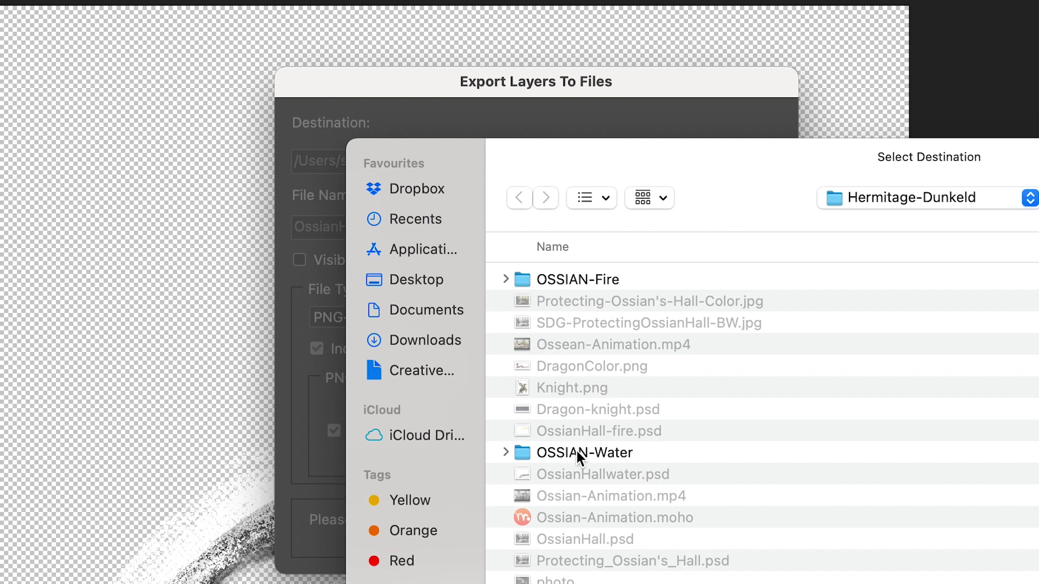
left_click(577, 454)
left_click(504, 455)
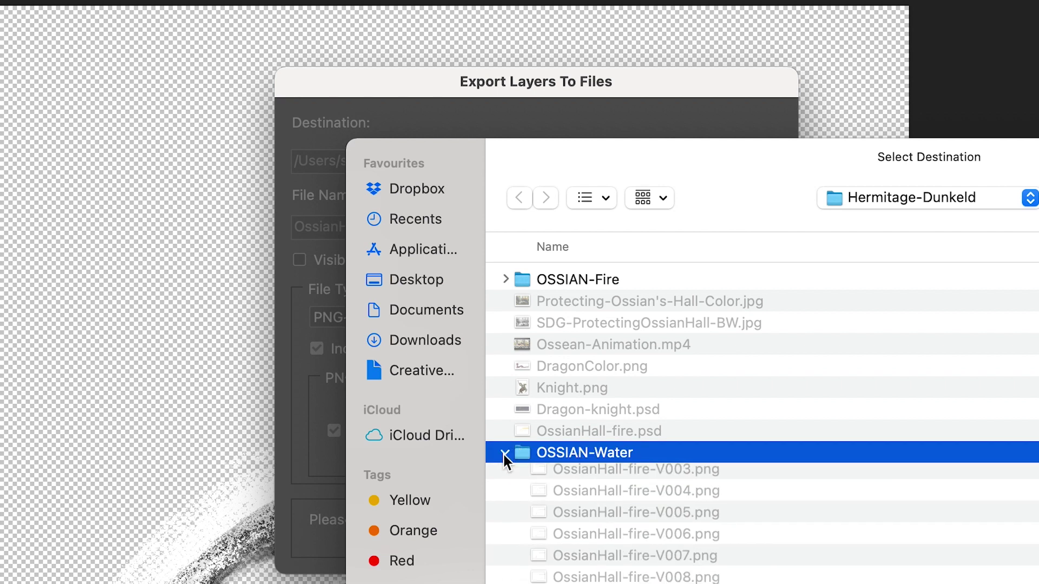
scroll(622, 421, "down", 5)
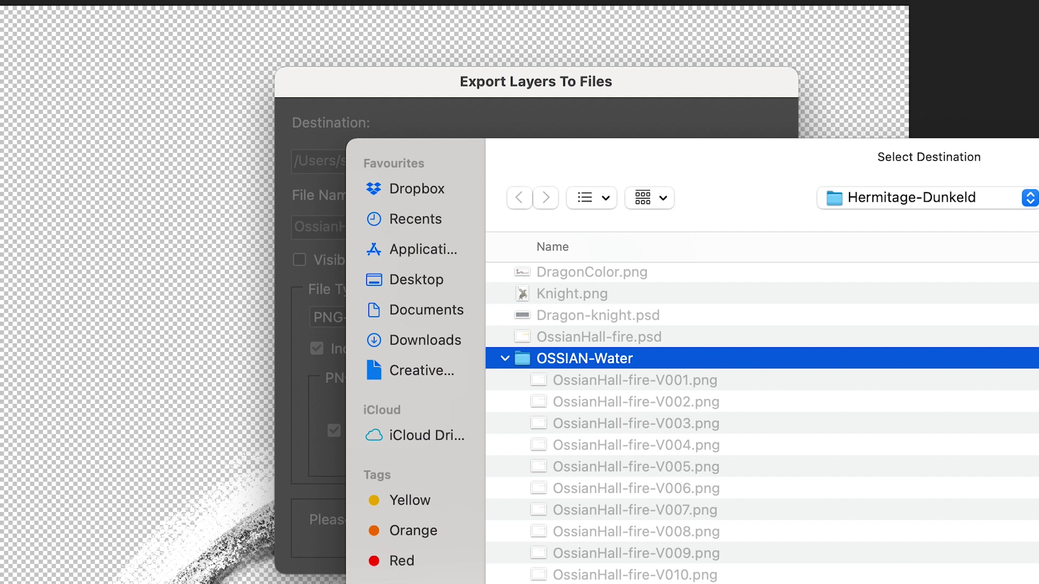
key("Escape")
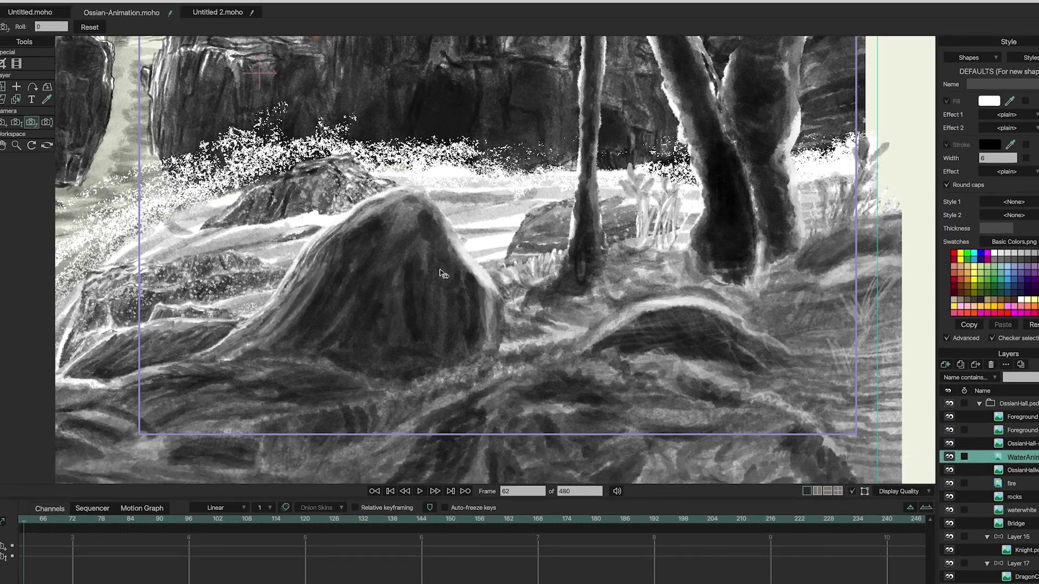
- Switch to Moho and create a new project
scroll(441, 275, "up", 4)
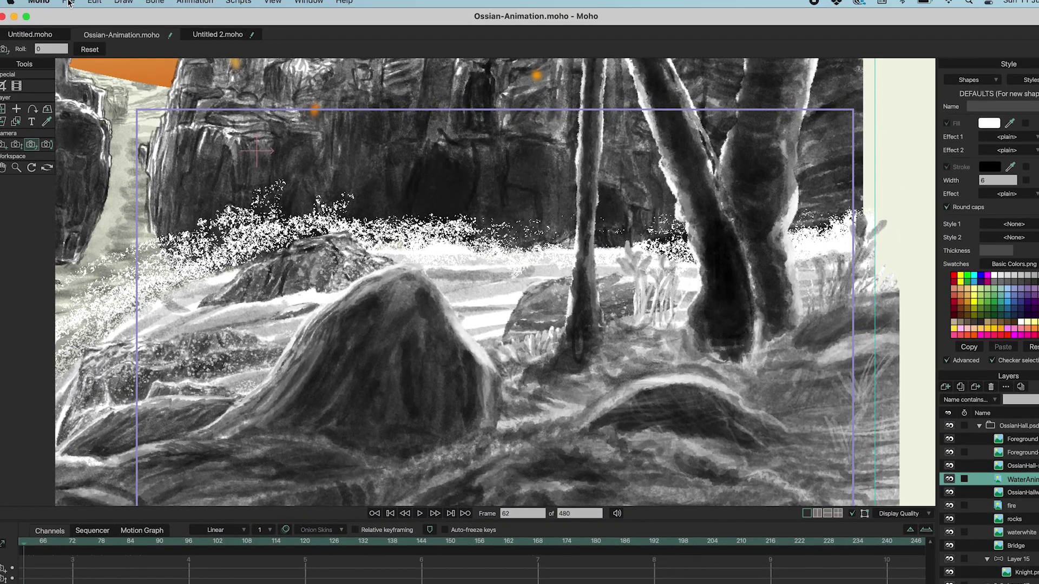
left_click(68, 4)
left_click(69, 20)
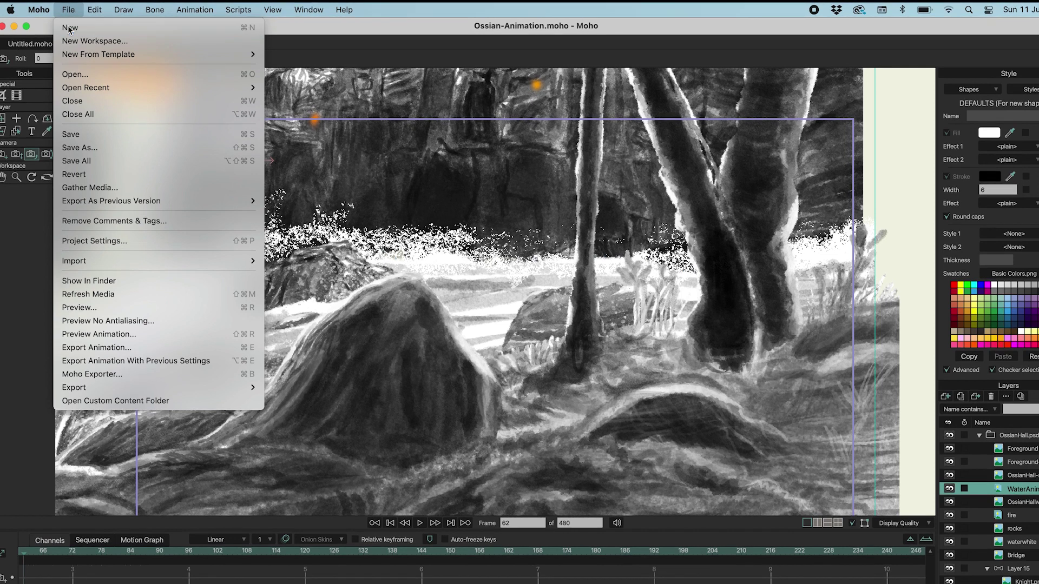
- Set the new project's dimensions to 1080p HDTV (1920x1080) in the project settings
left_click(69, 9)
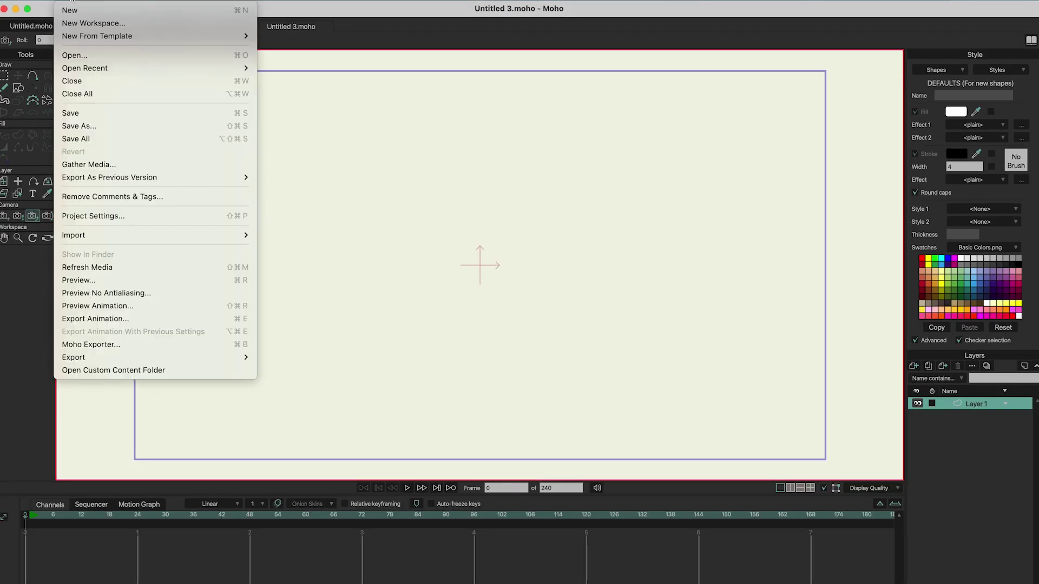
left_click(100, 216)
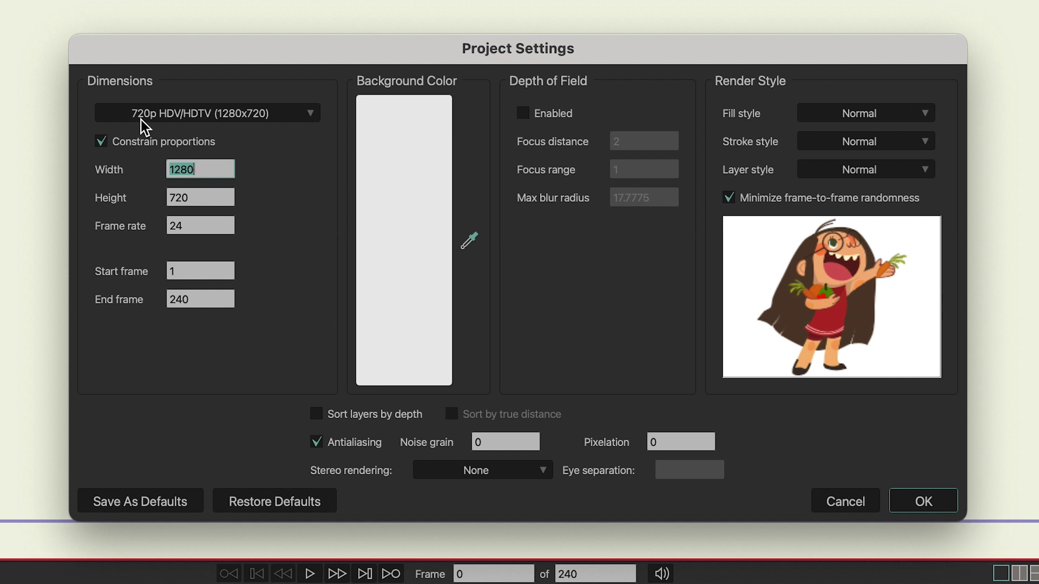
left_click(164, 118)
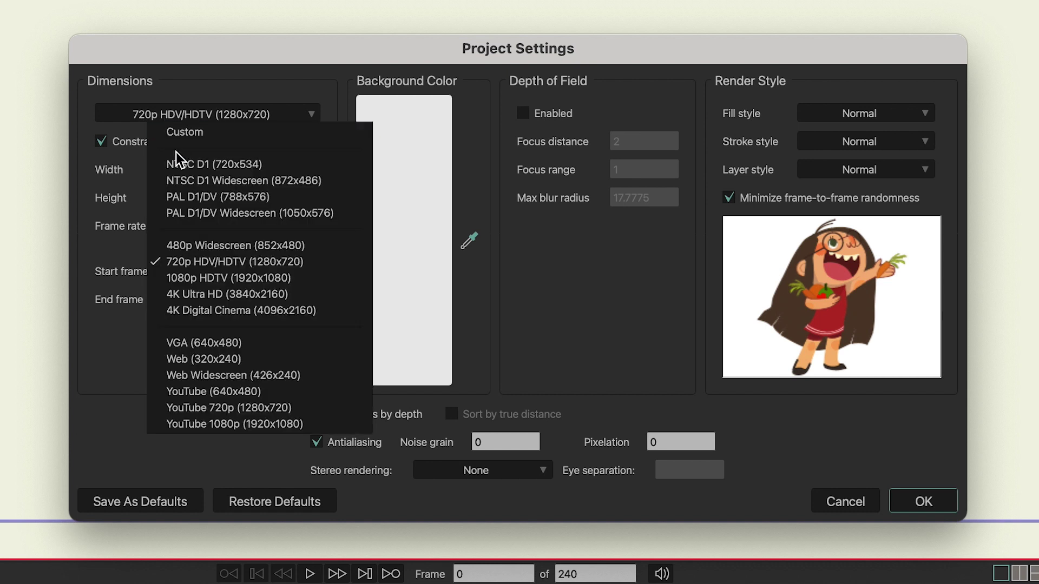
left_click(228, 277)
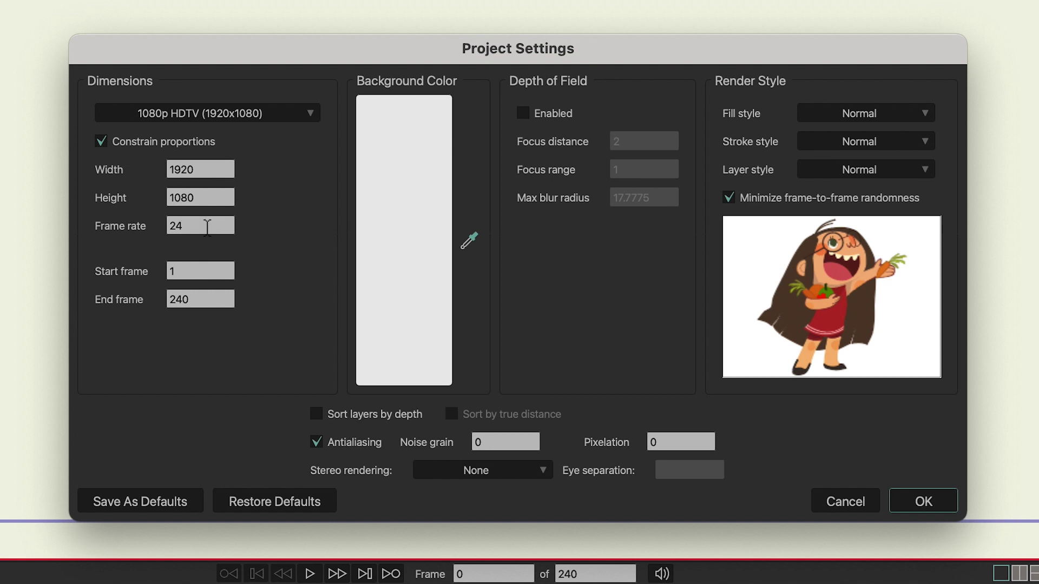
left_click(923, 502)
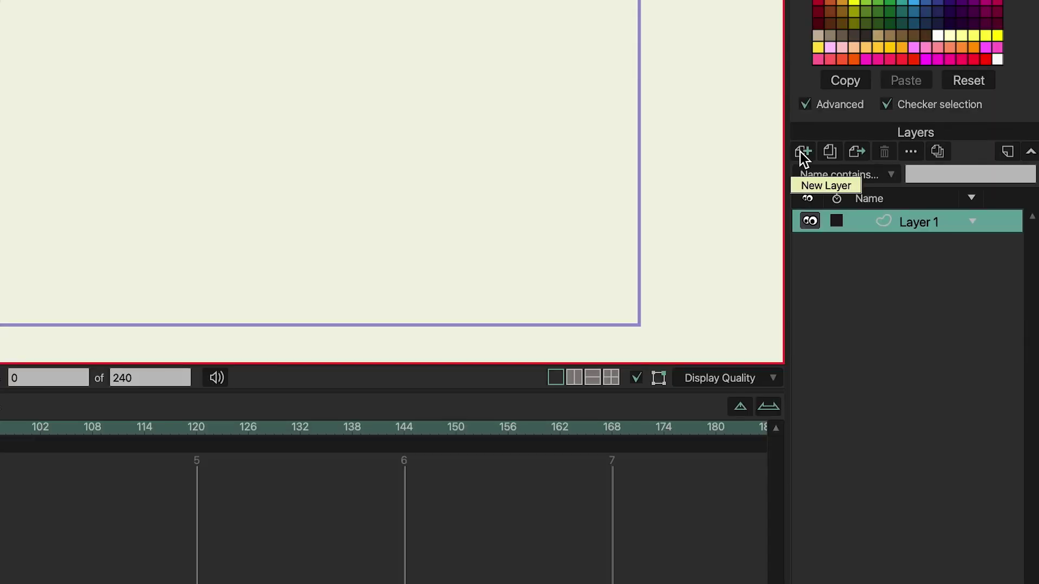
- Add an image layer from OssianHall.psd in the Hermitage-Dunkeld folder, importing its layers individually
left_click(803, 153)
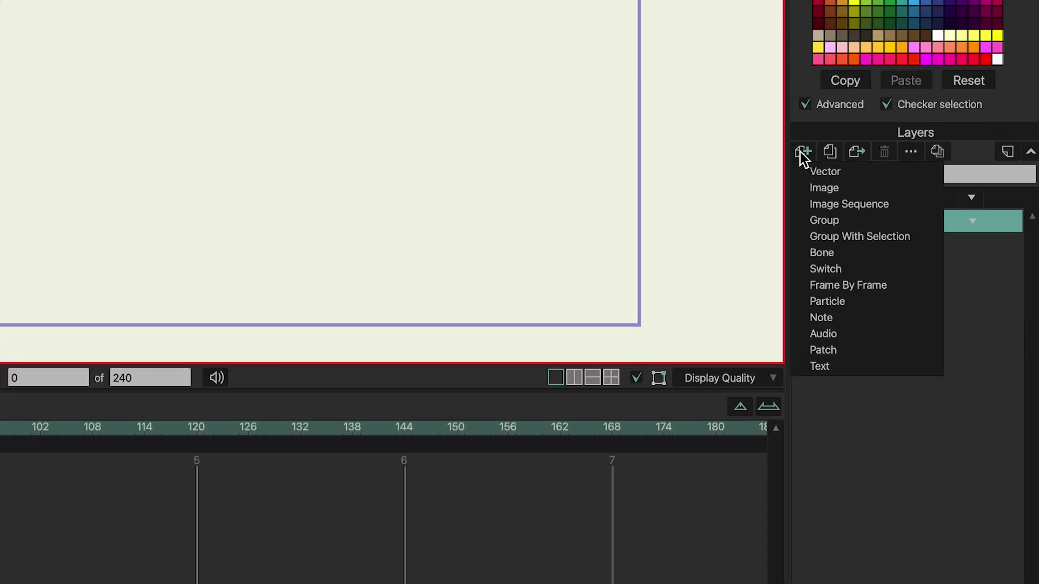
left_click(836, 184)
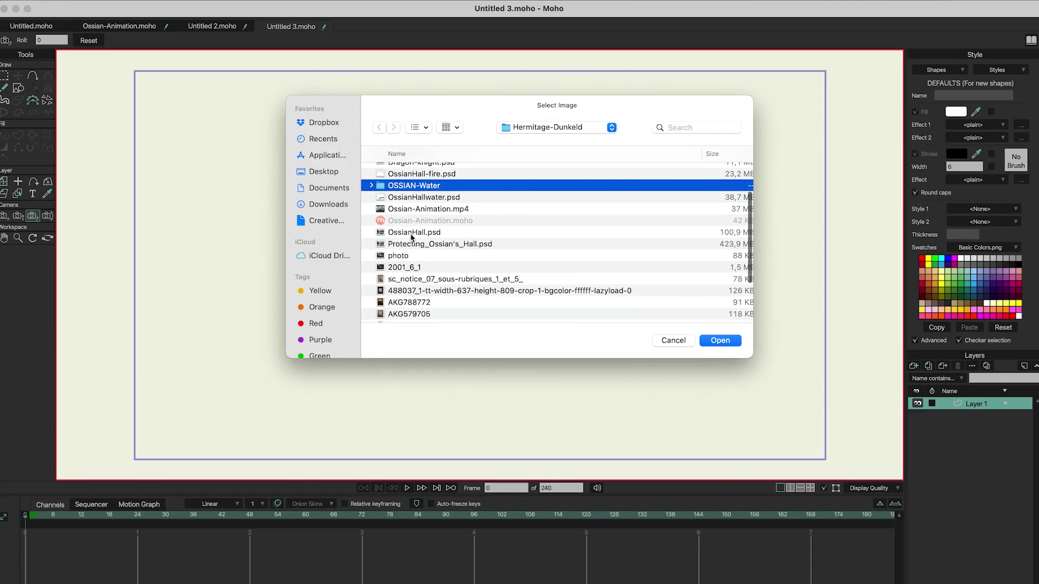
left_click(410, 233)
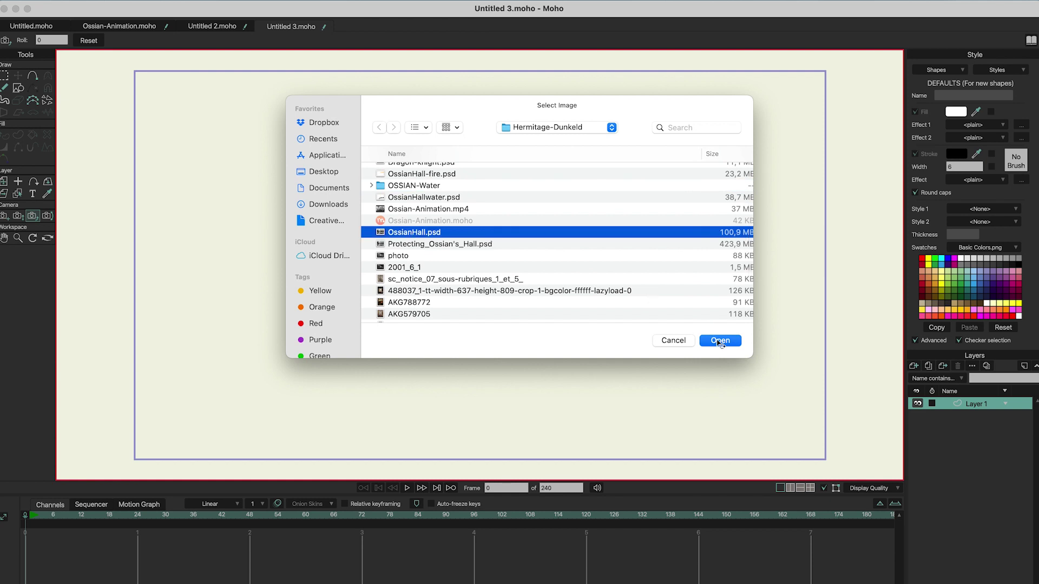
left_click(720, 341)
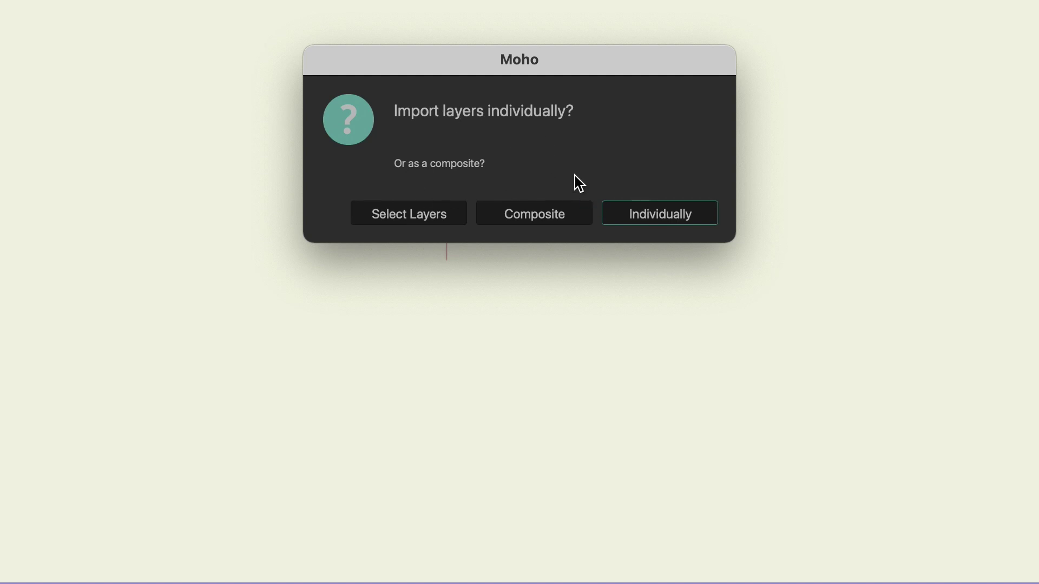
left_click(659, 213)
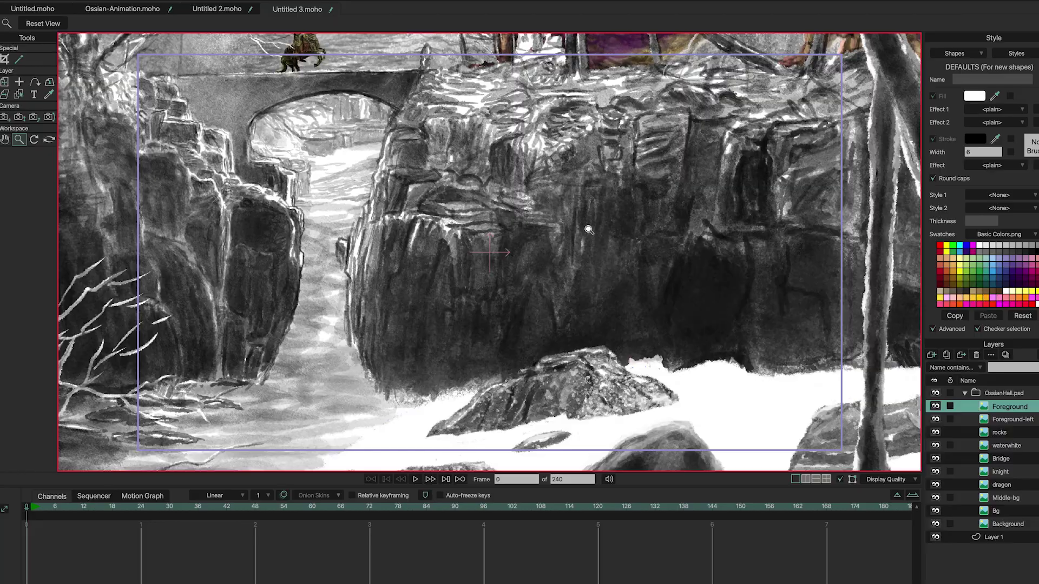
left_click_drag(544, 238, 335, 238)
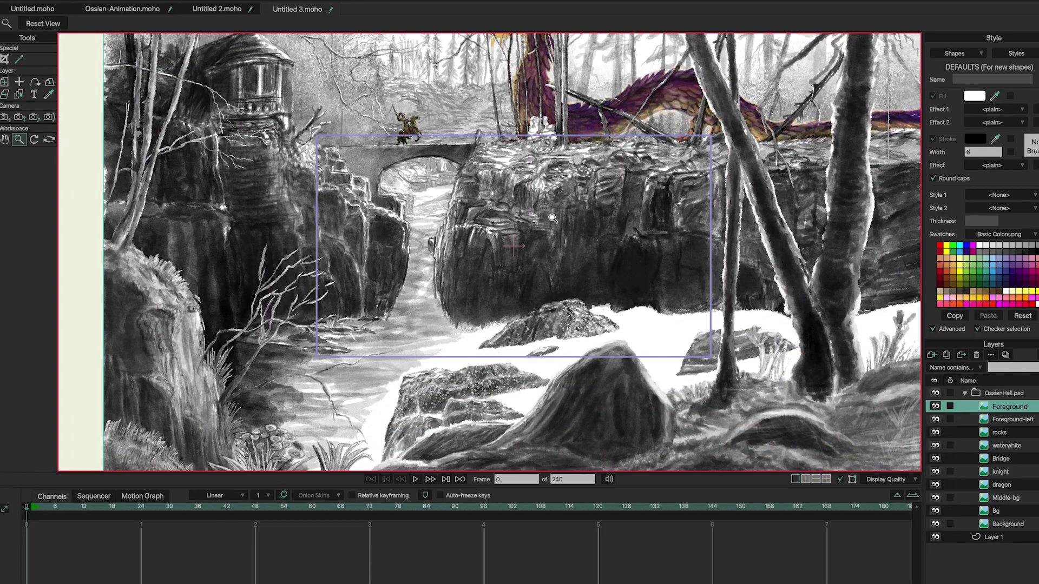
- Fit the whole artwork in view, select the waterwhite layer, and toggle its visibility off and on to identify it
left_click_drag(550, 217, 345, 222)
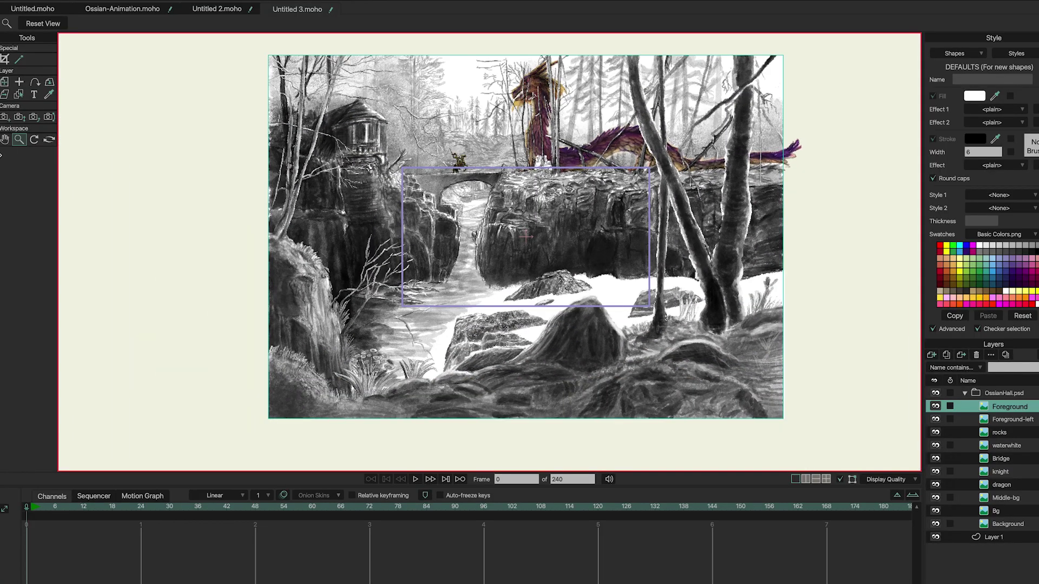
left_click(6, 141)
left_click_drag(431, 180, 394, 216)
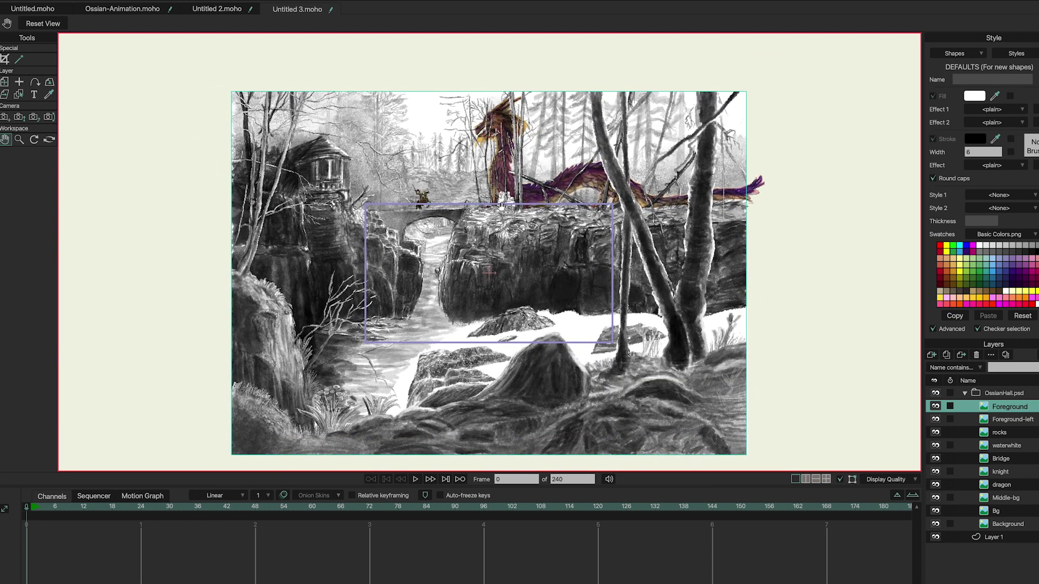
left_click(1007, 449)
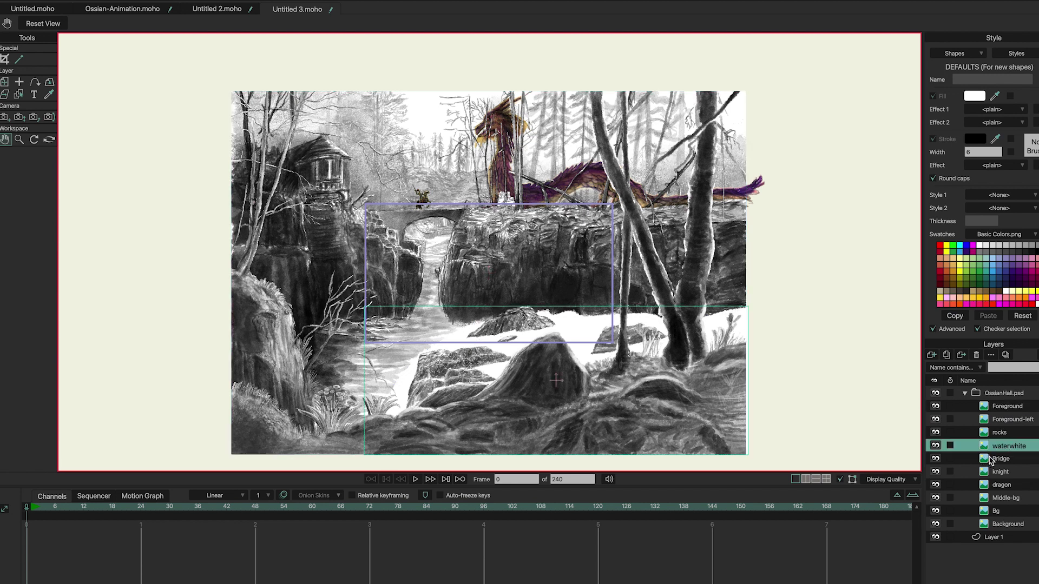
left_click(936, 446)
left_click(936, 445)
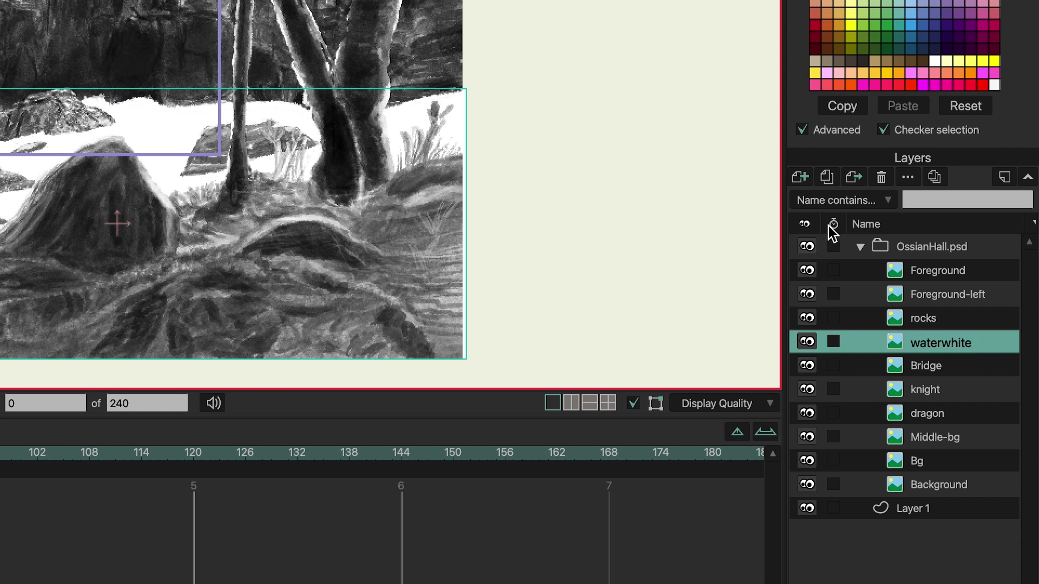
- Add an image sequence layer above waterwhite, starting from OssianHallwater-F01.png in the OSSIAN-Water folder
left_click(800, 178)
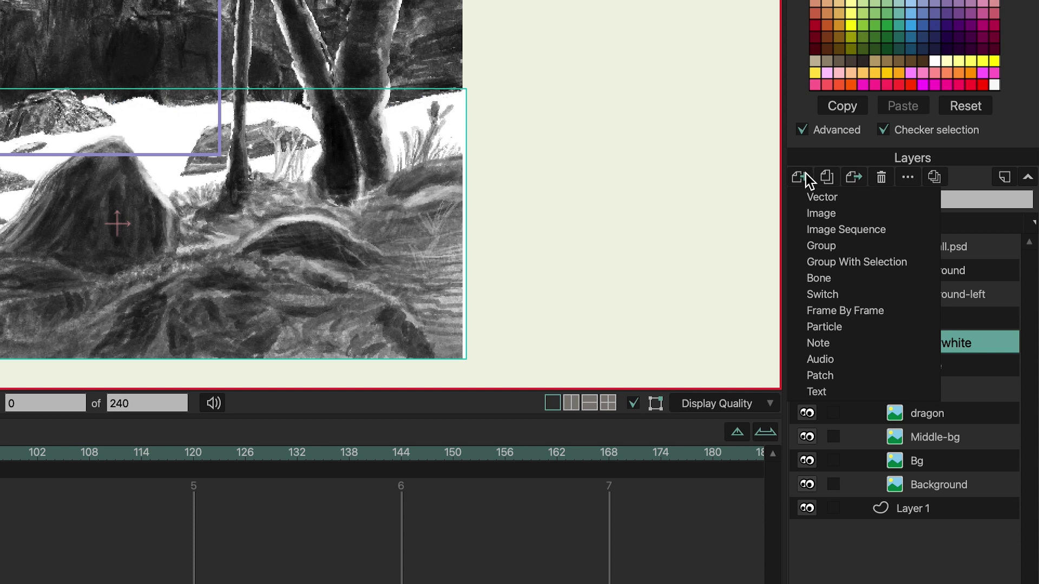
left_click(845, 231)
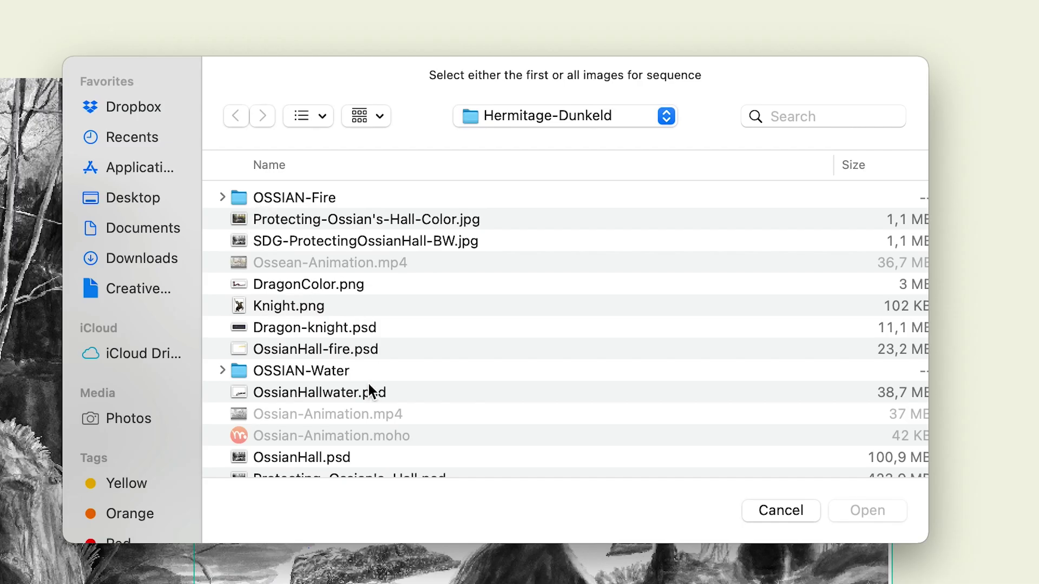
scroll(366, 400, "down", 2)
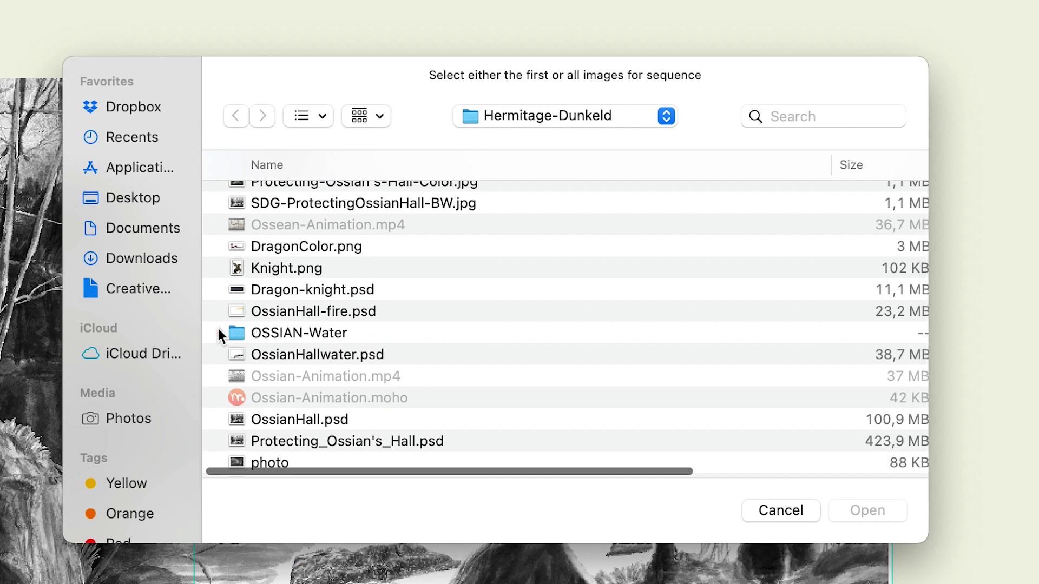
left_click(219, 331)
left_click(219, 332)
left_click(461, 248)
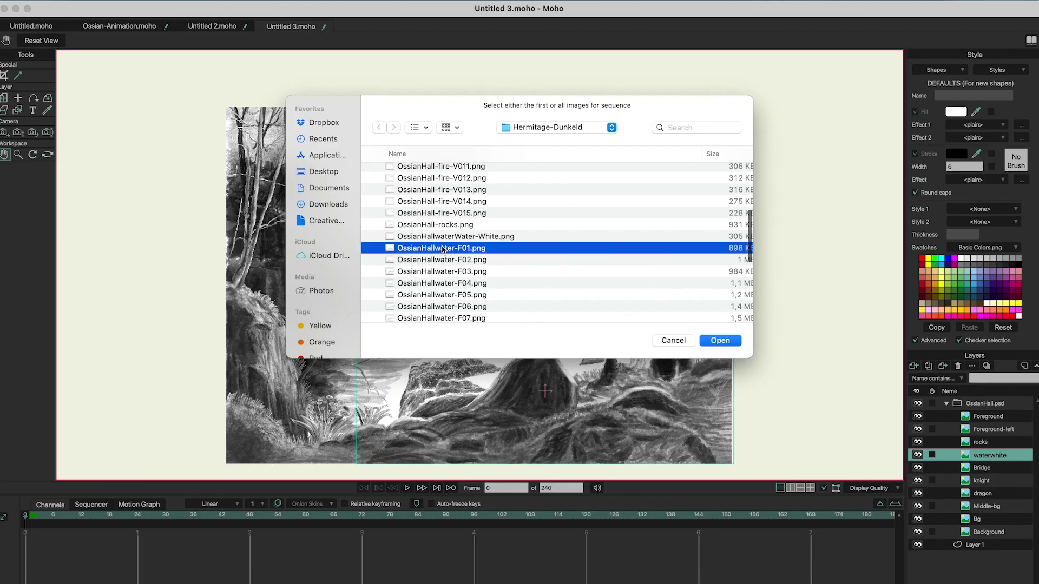
left_click(720, 341)
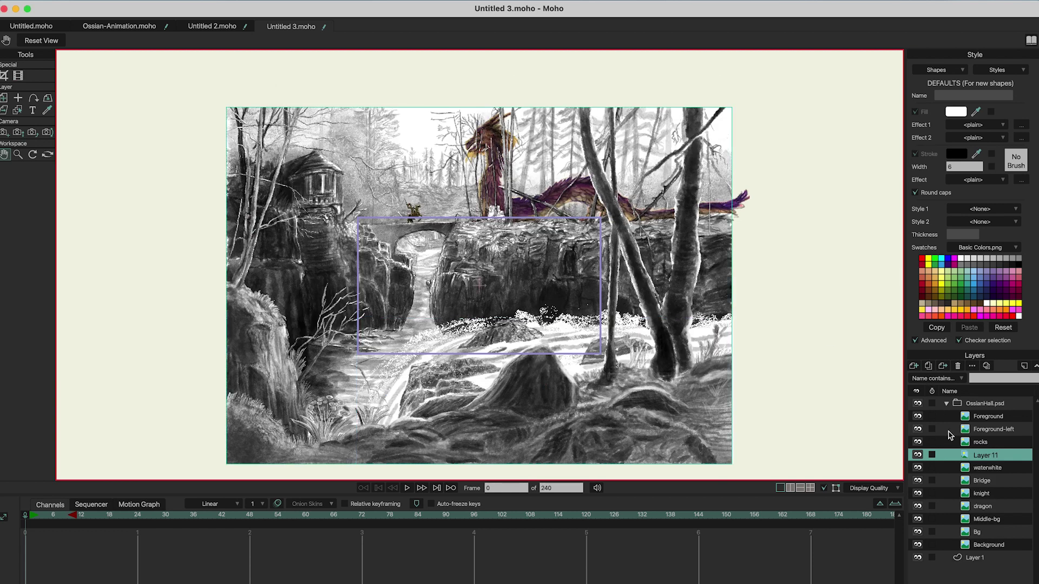
- Open the settings of the new image sequence layer and rename it Water
double_click(967, 459)
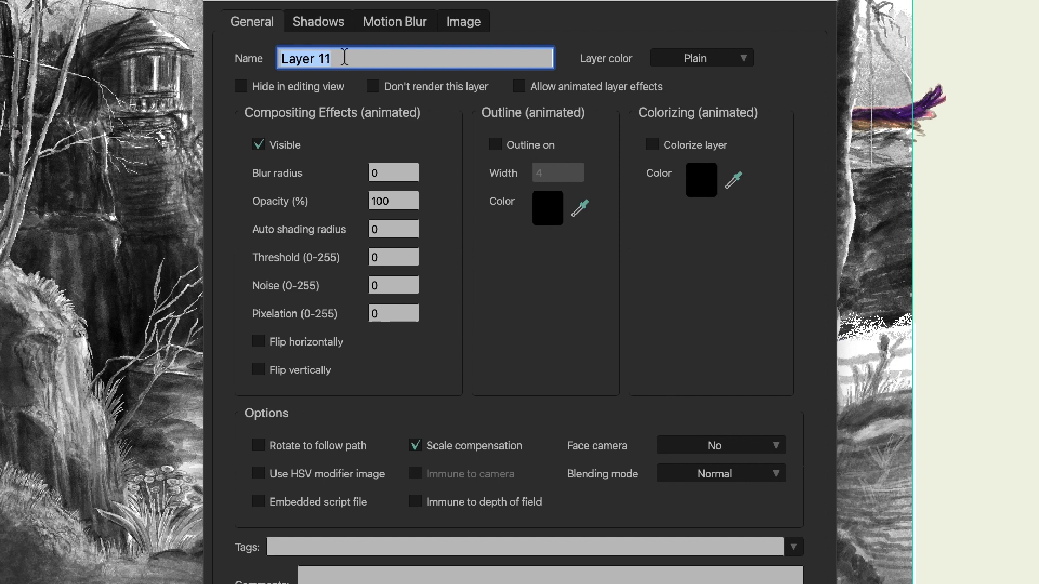
type("Water")
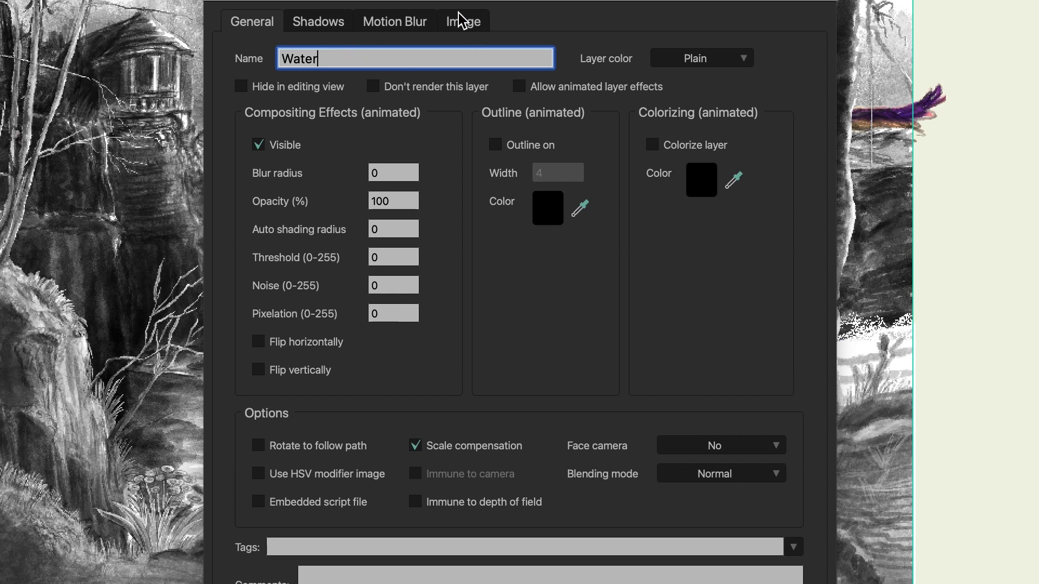
left_click(254, 24)
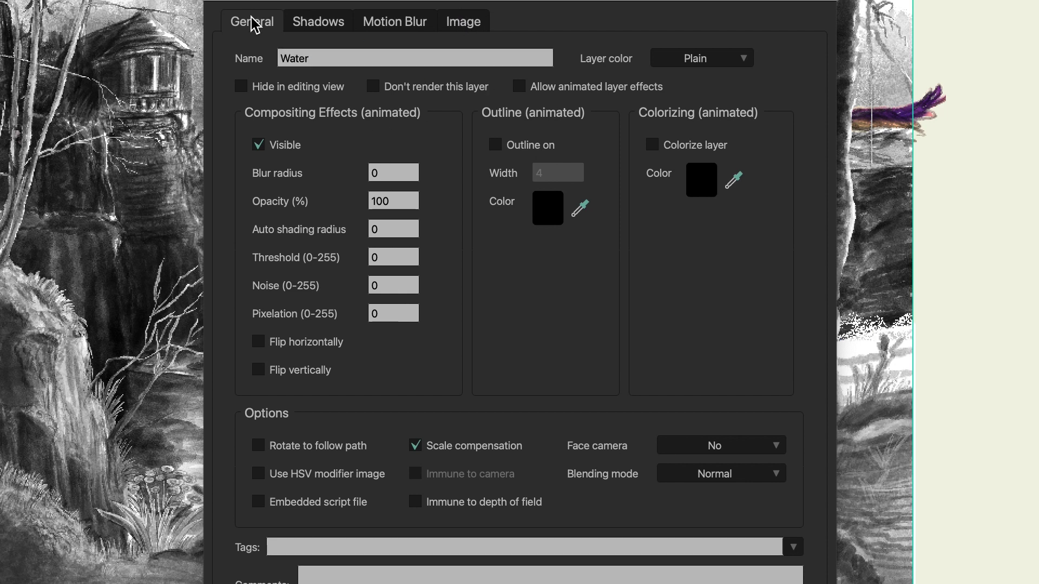
- Set the Water layer's movie frame rate to 8 FPS and apply the layer settings
left_click(464, 25)
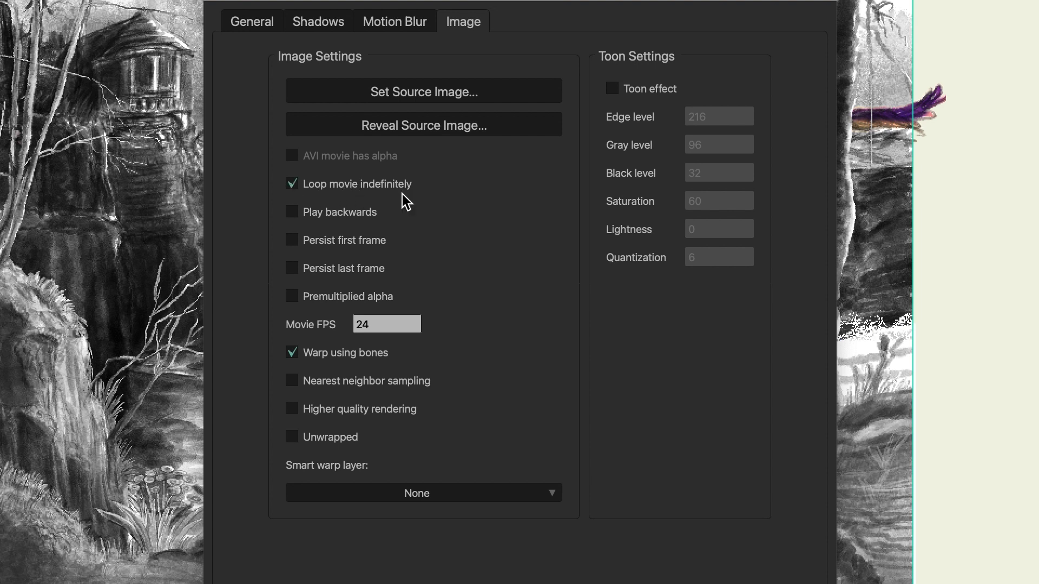
left_click(372, 325)
left_click(379, 325)
left_click(376, 324)
left_click_drag(376, 325, 349, 325)
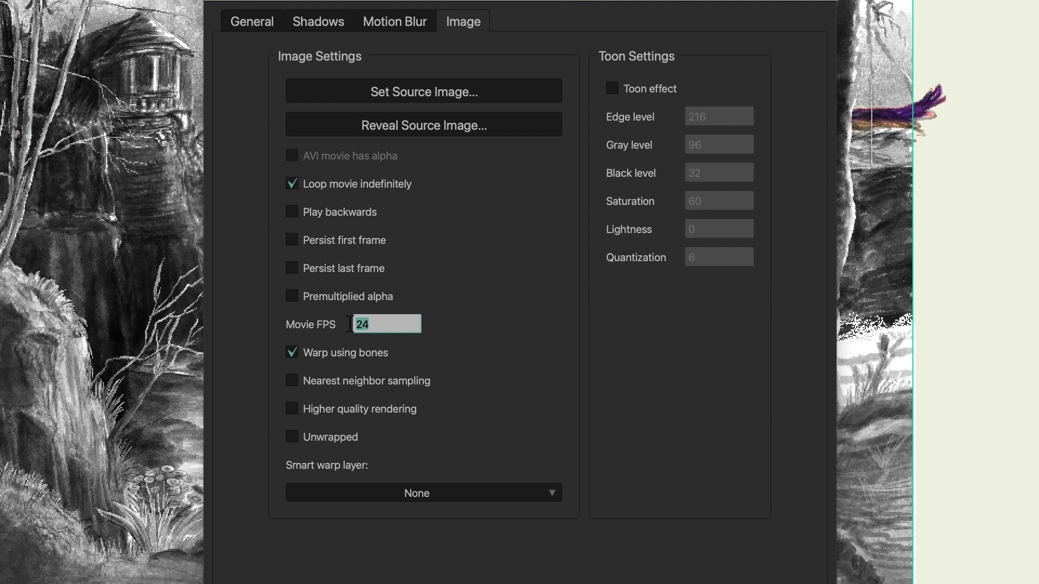
type("8")
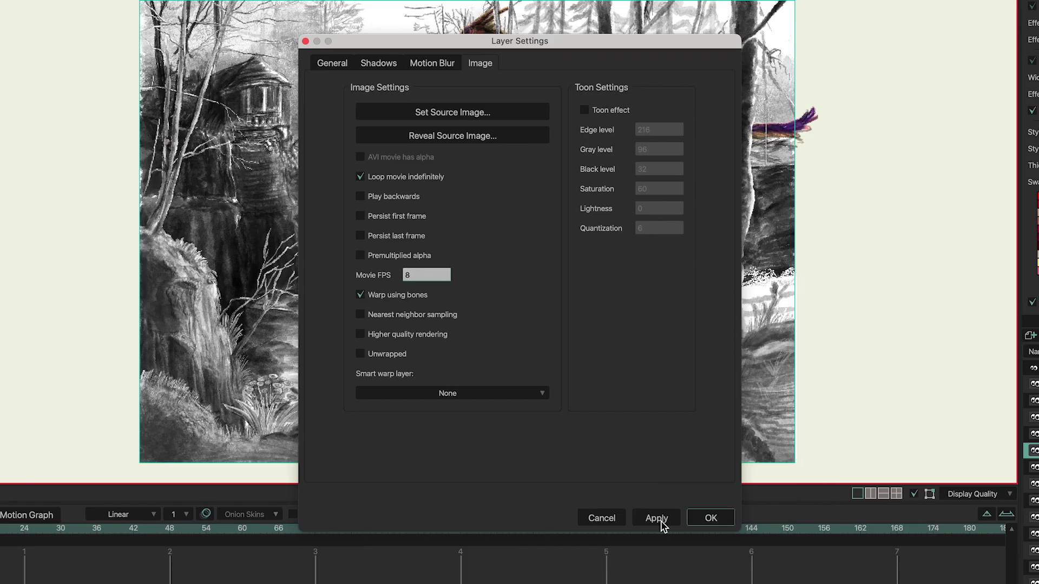
left_click(662, 521)
left_click(709, 518)
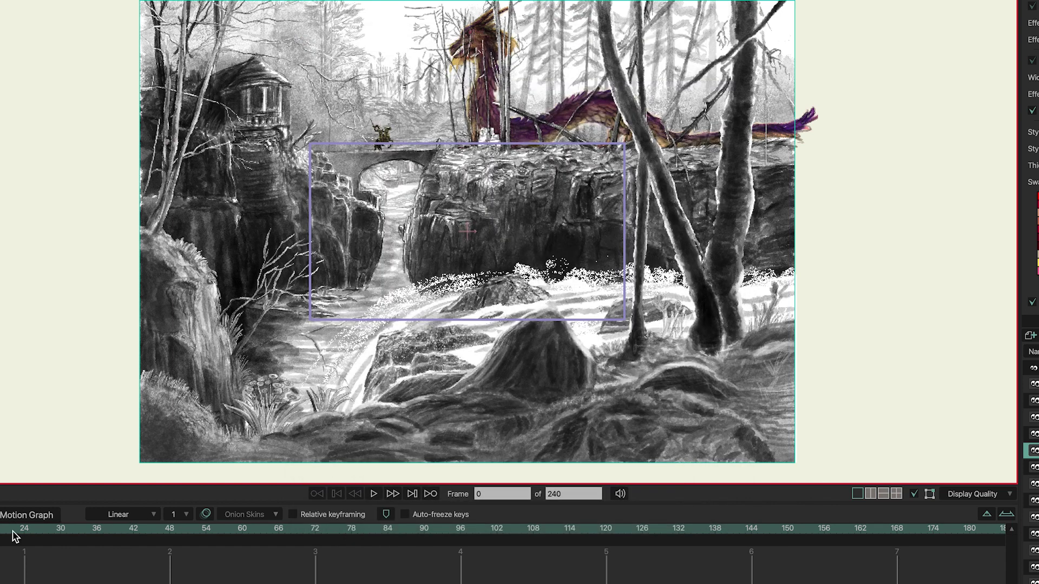
- Scrub through the timeline to preview the water animation and return to frame 0
left_click_drag(0, 530, 225, 515)
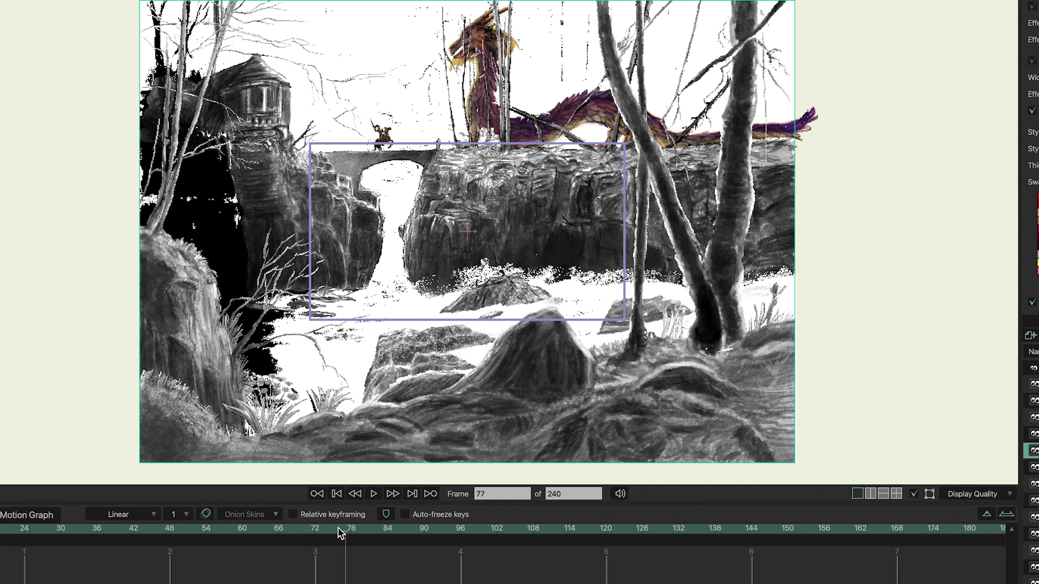
left_click_drag(51, 520, 0, 528)
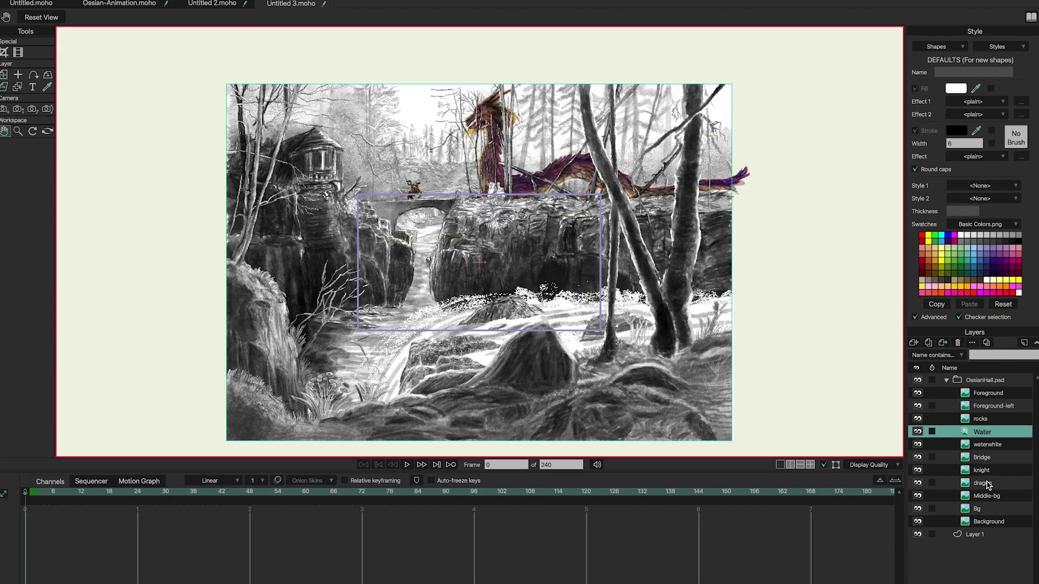
- Add an image sequence layer directly above the Bridge layer, starting from OssianHall-fire-V001.png in the OSSIAN-Water folder
left_click(983, 459)
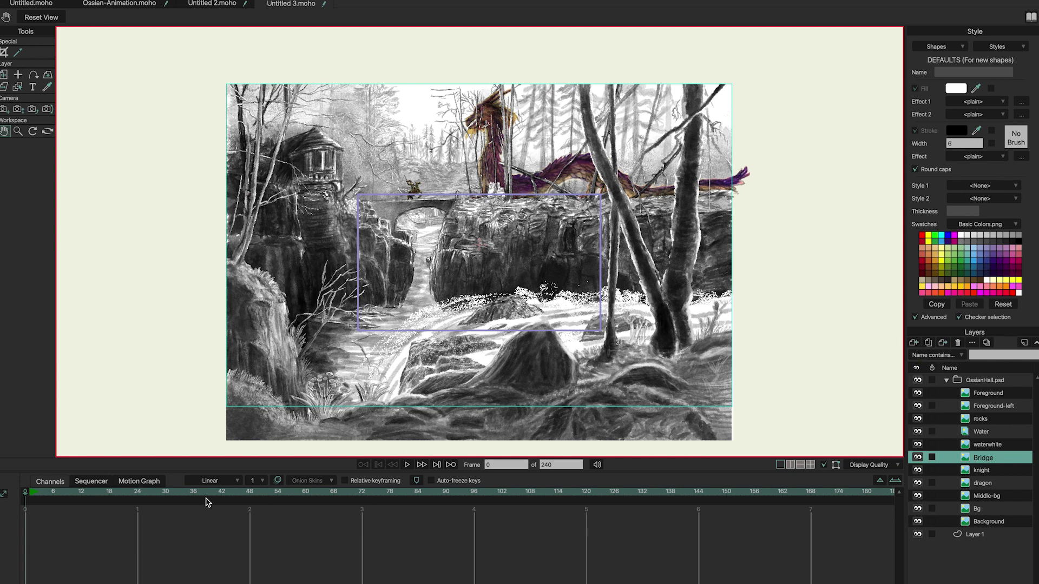
left_click_drag(41, 494, 21, 493)
left_click_drag(123, 491, 21, 493)
left_click(914, 343)
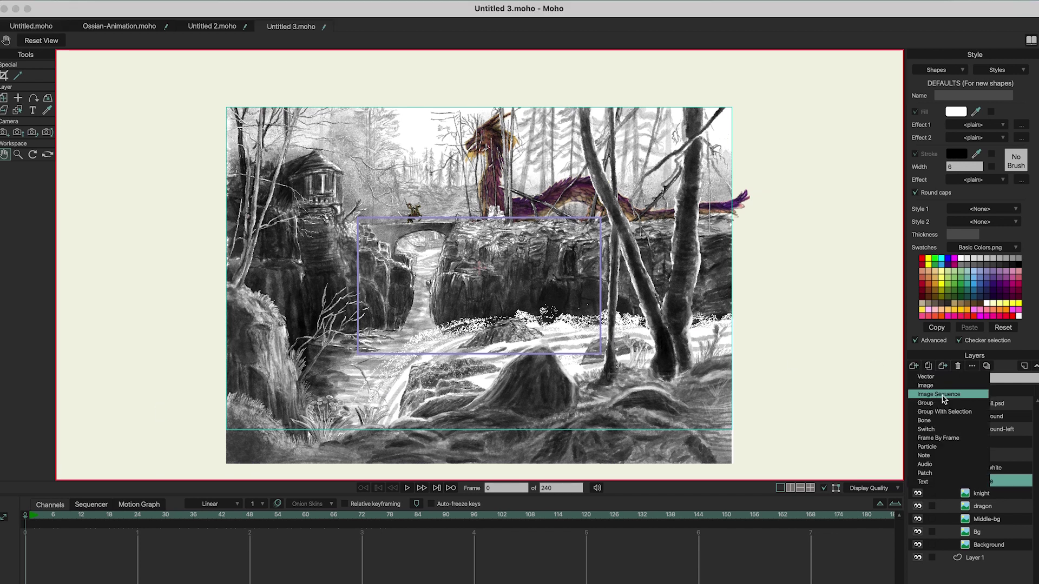
left_click(943, 399)
left_click(676, 277)
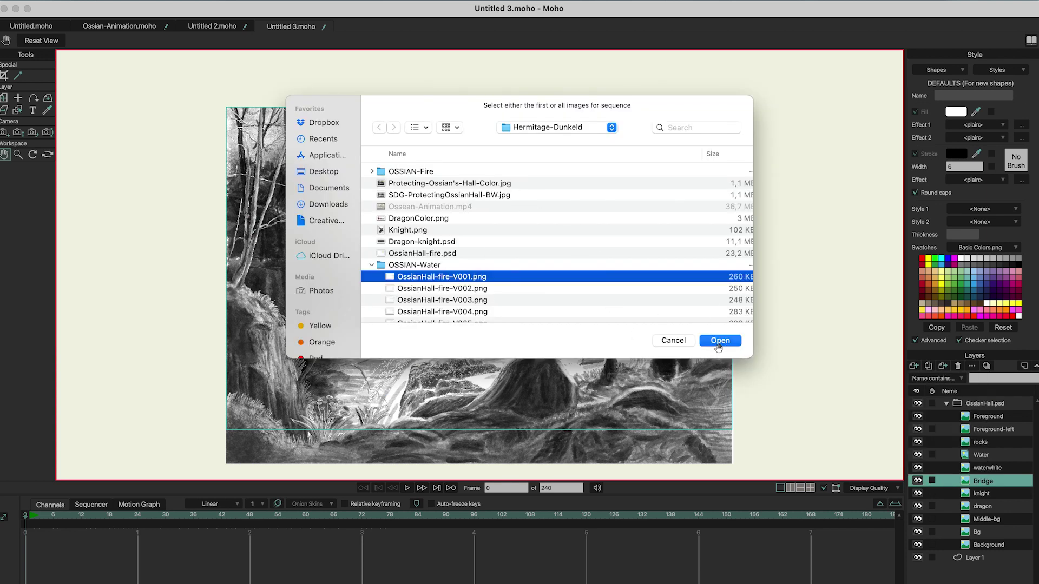
scroll(457, 309, "down", 5)
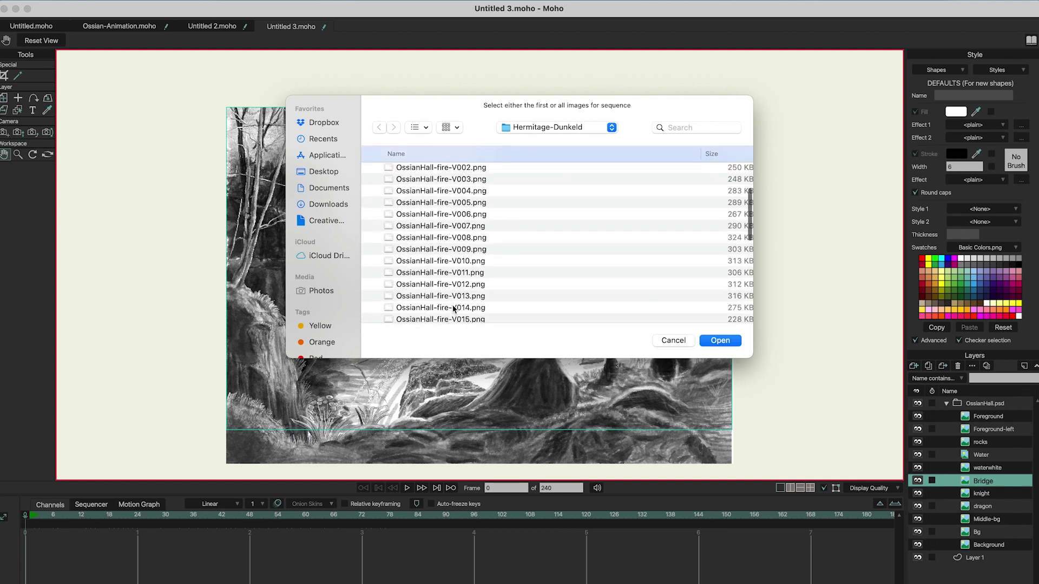
scroll(448, 253, "up", 5)
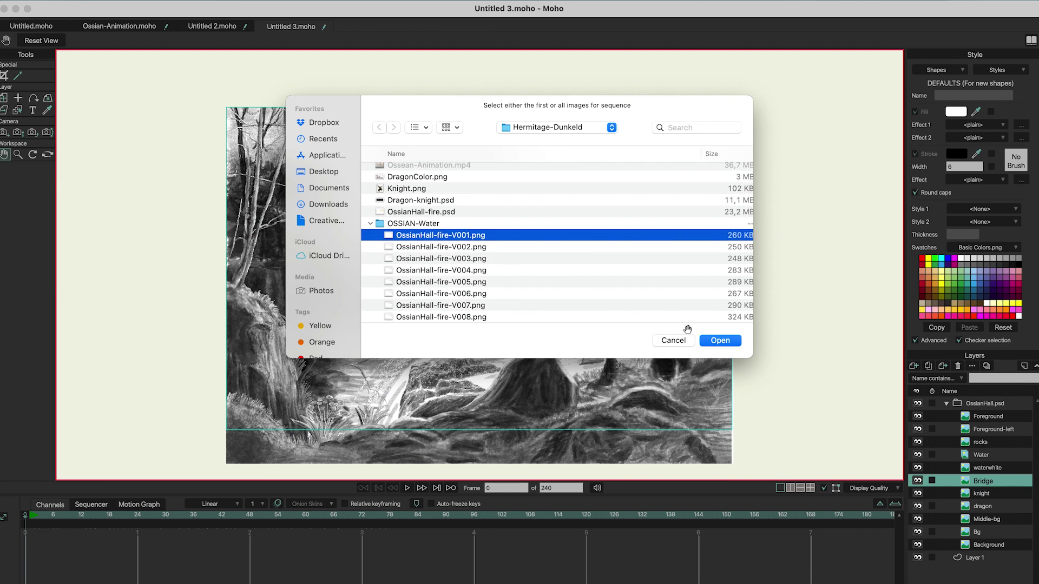
left_click(718, 342)
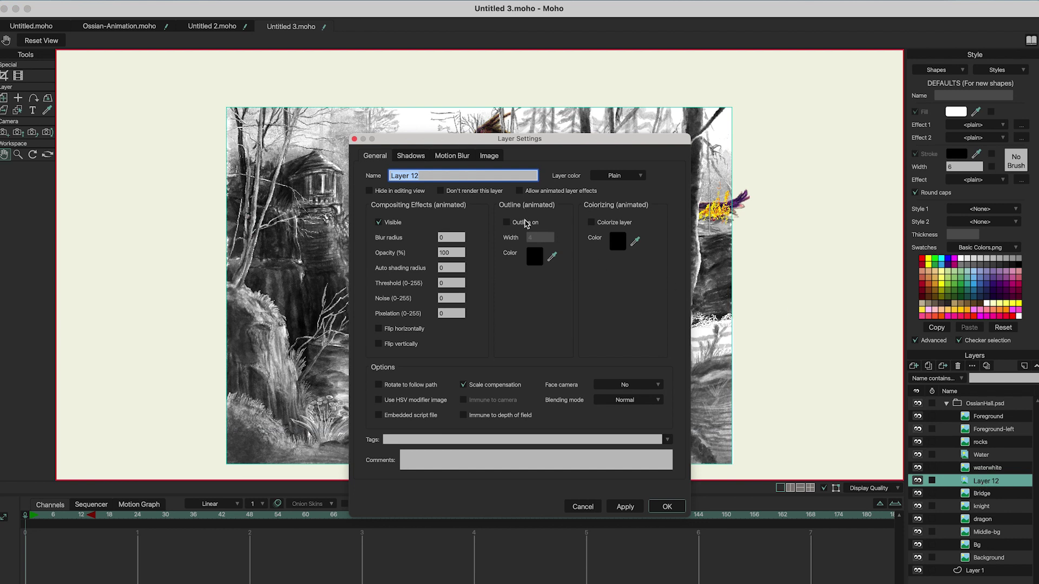
- Rename the new image sequence layer fire and set its movie frame rate to 8 FPS
type("fire")
left_click(493, 158)
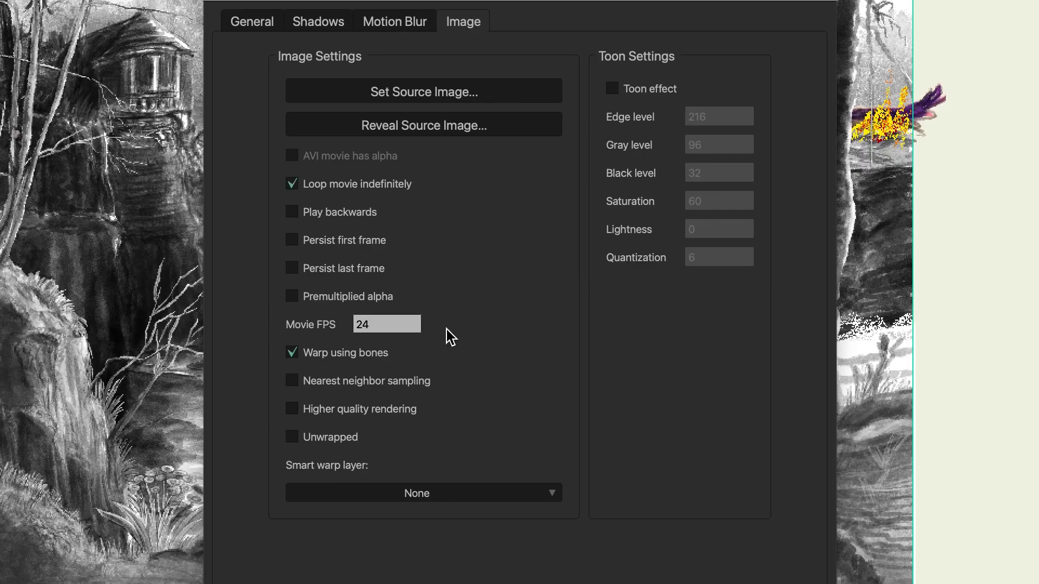
left_click_drag(376, 326, 336, 323)
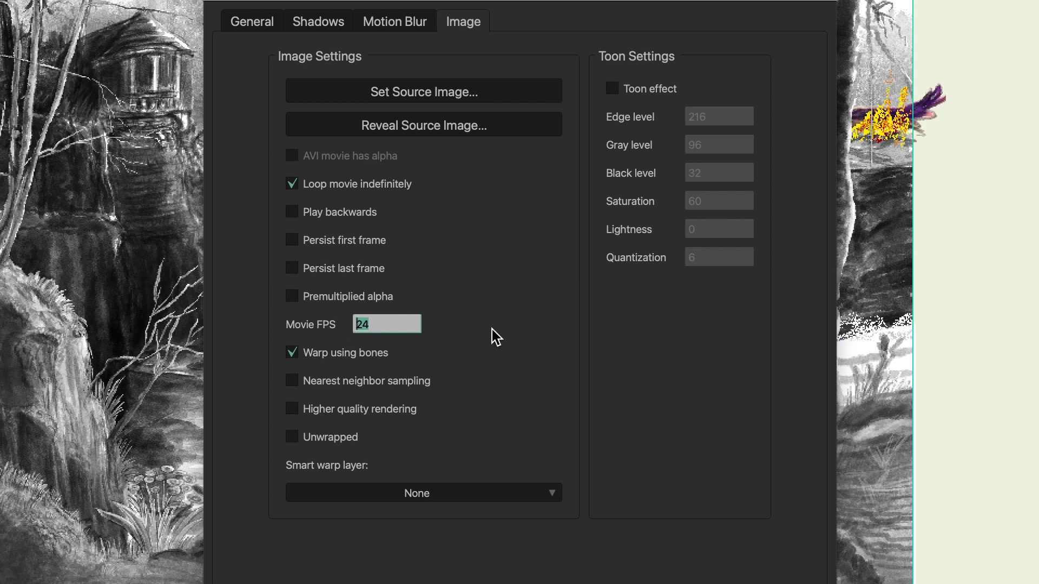
type("8")
key("Return")
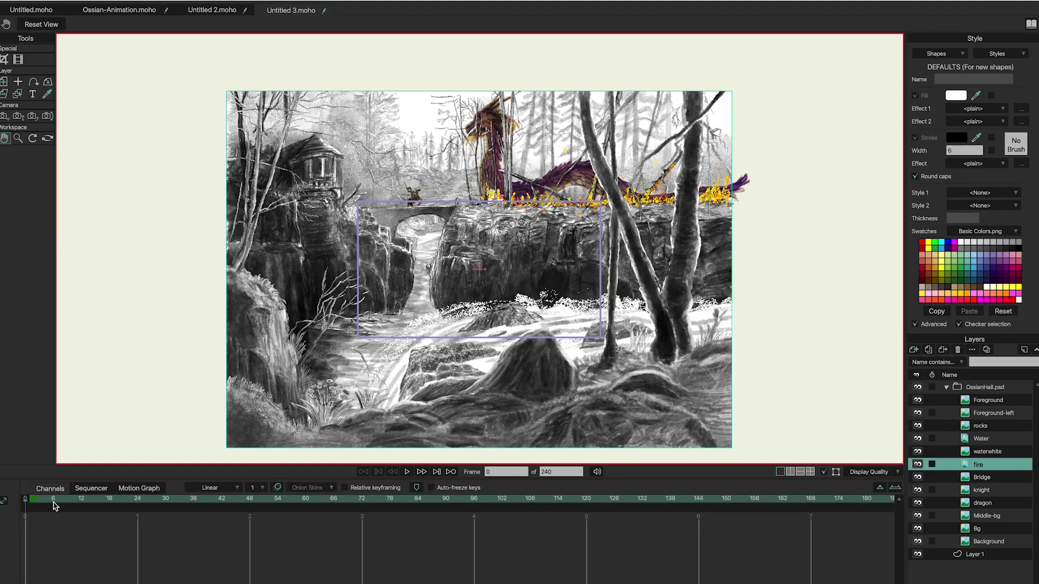
- Play the animation to preview the fire and water sequences, then rewind to frame 0
key("space")
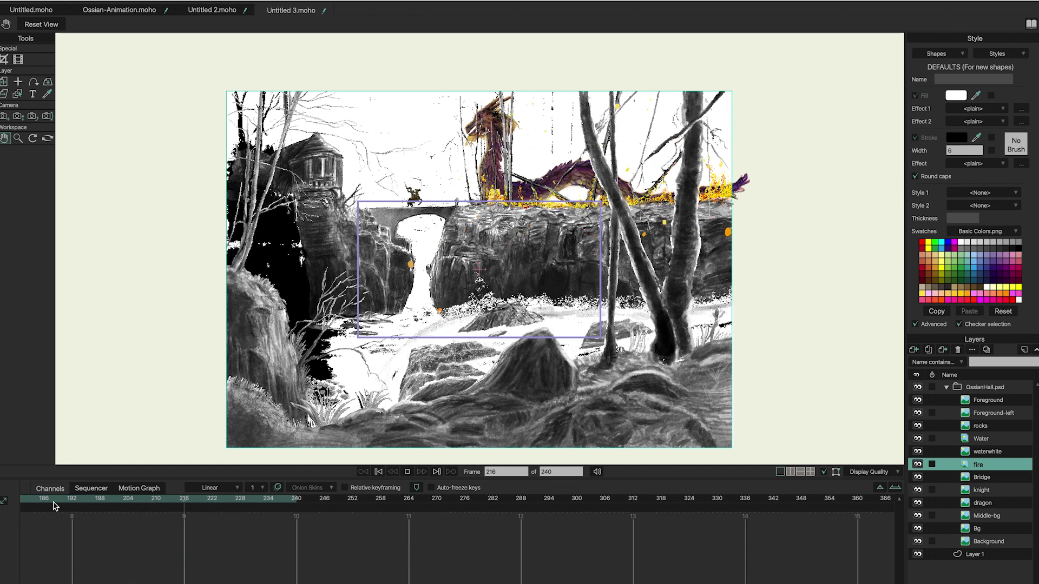
key("space")
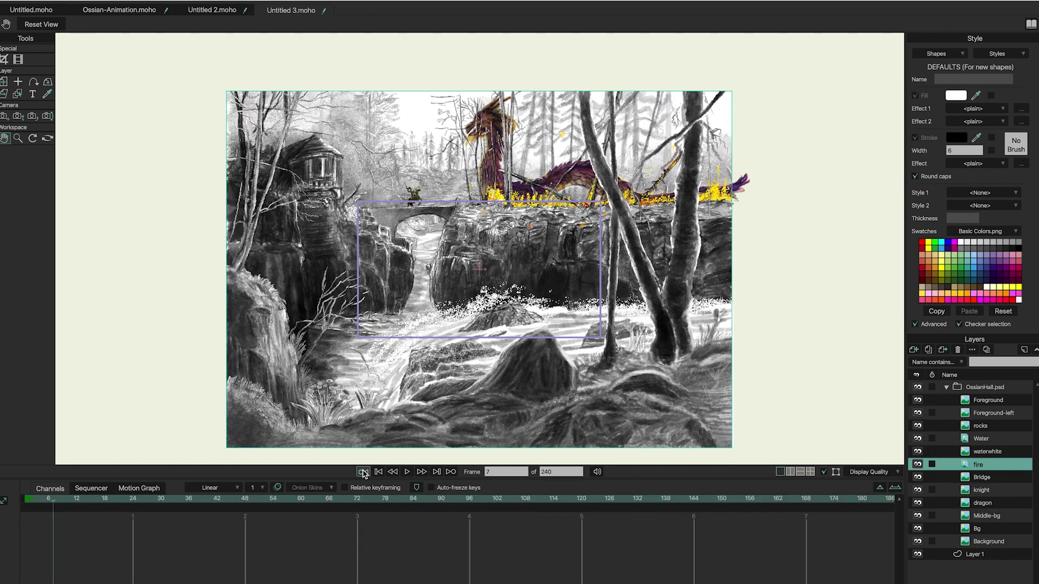
left_click(363, 472)
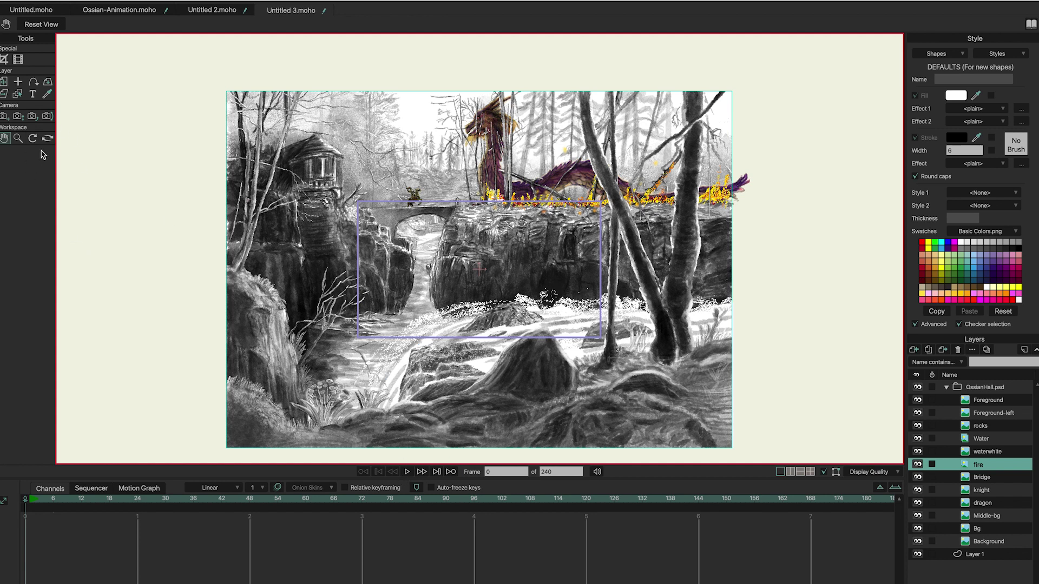
- Track the camera to about X -0.197, Y 0.248 so the artwork shifts within the frame
left_click(5, 117)
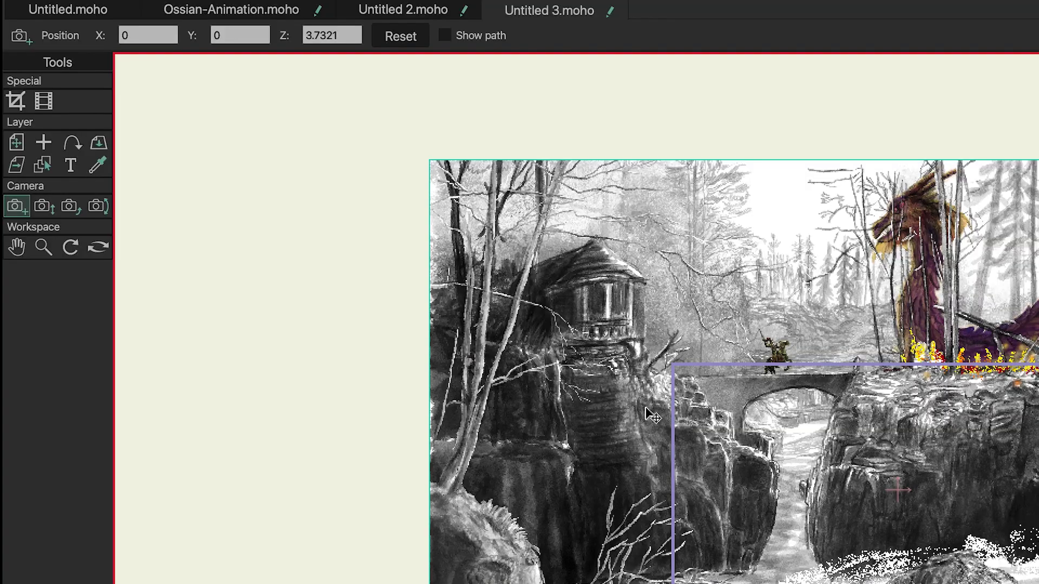
left_click_drag(650, 414, 805, 543)
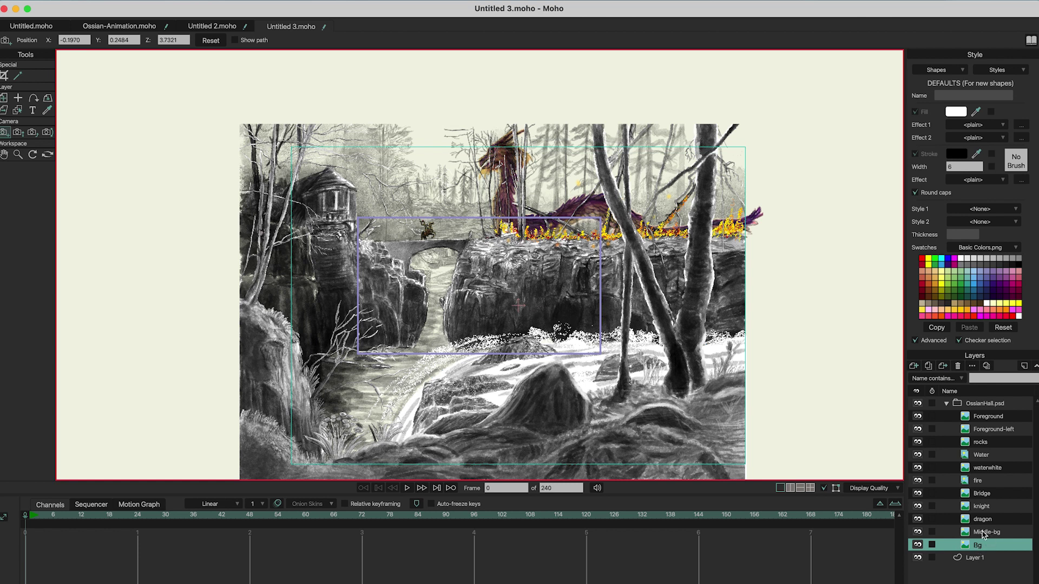
- Select the Middle-bg layer and toggle its visibility off and on to check what it contains
left_click(984, 533)
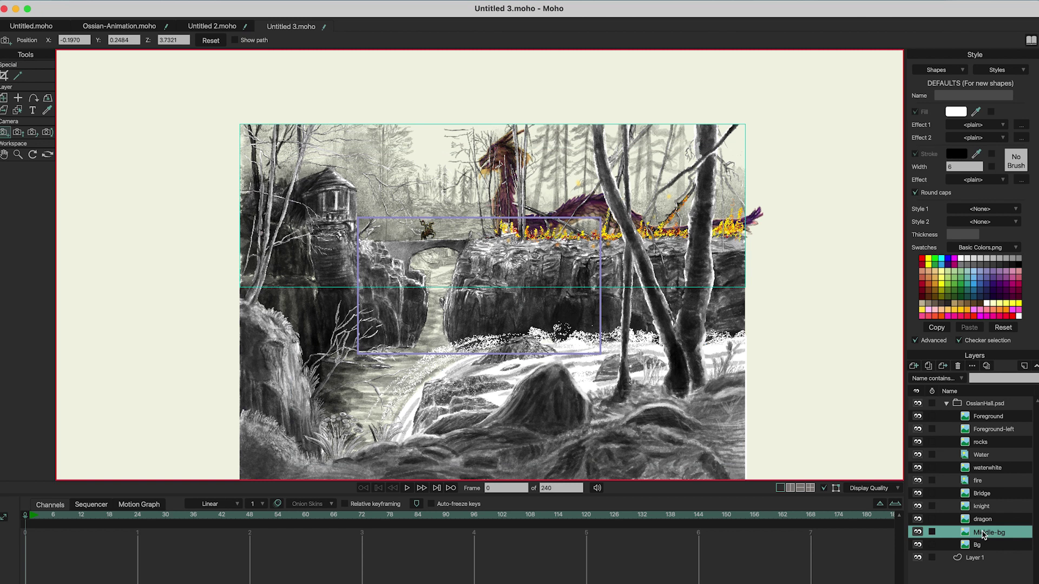
left_click(919, 532)
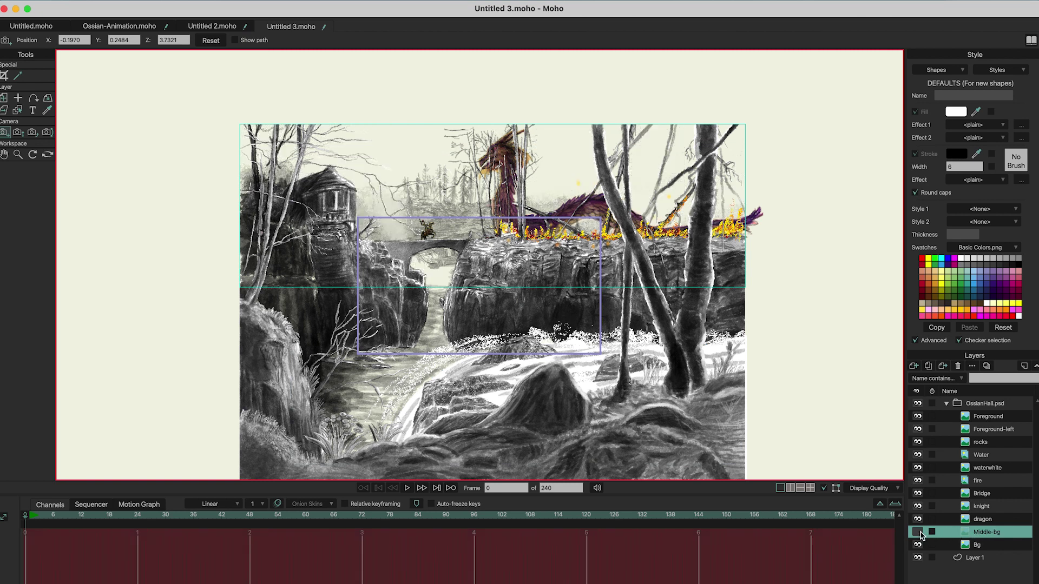
left_click(919, 532)
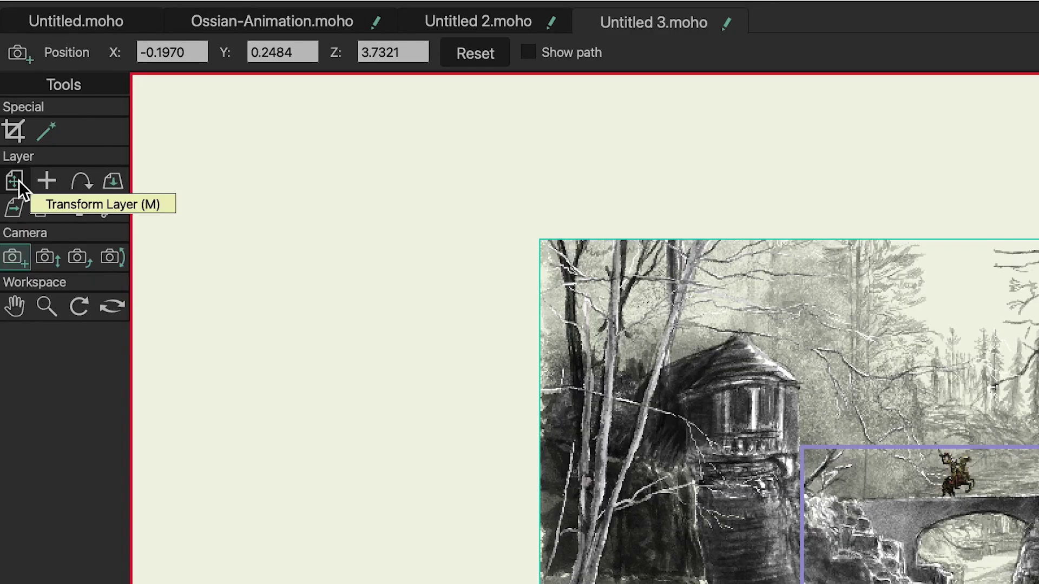
- Set the Middle-bg layer's Z position to 0.1 with Transform Layer
left_click(16, 181)
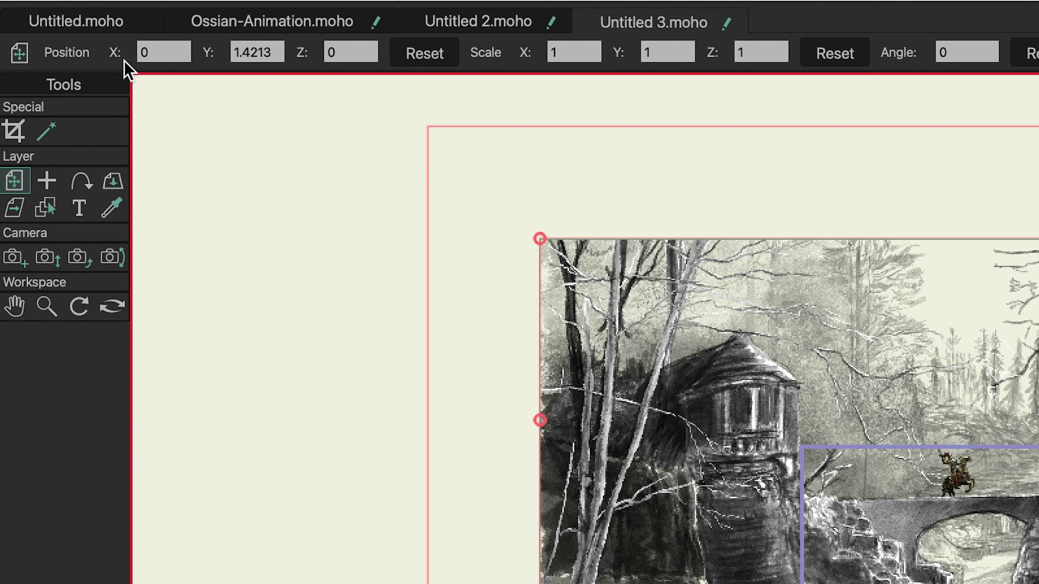
left_click(345, 53)
key("super+a")
type("0.1")
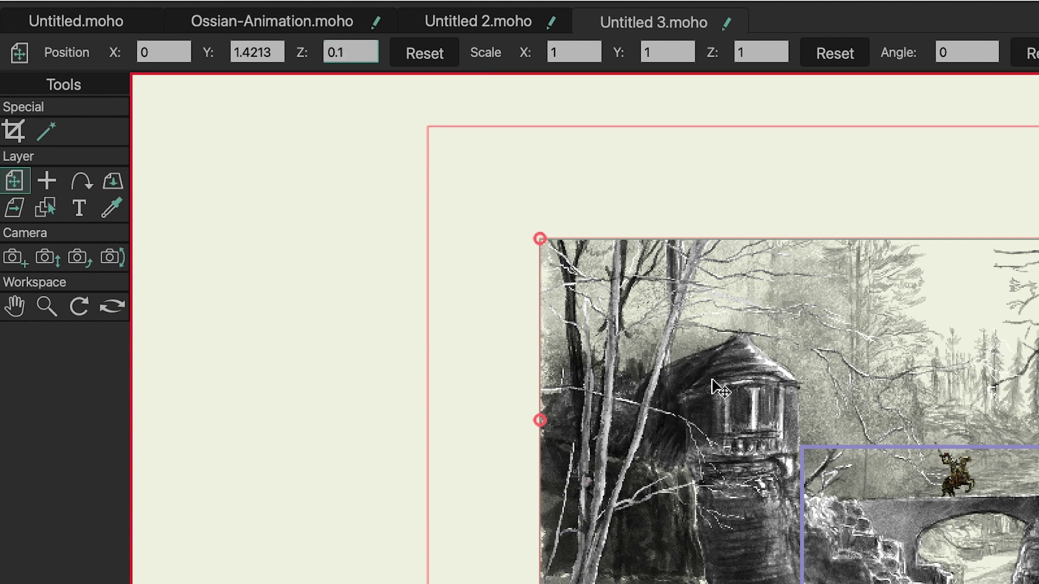
key("Return")
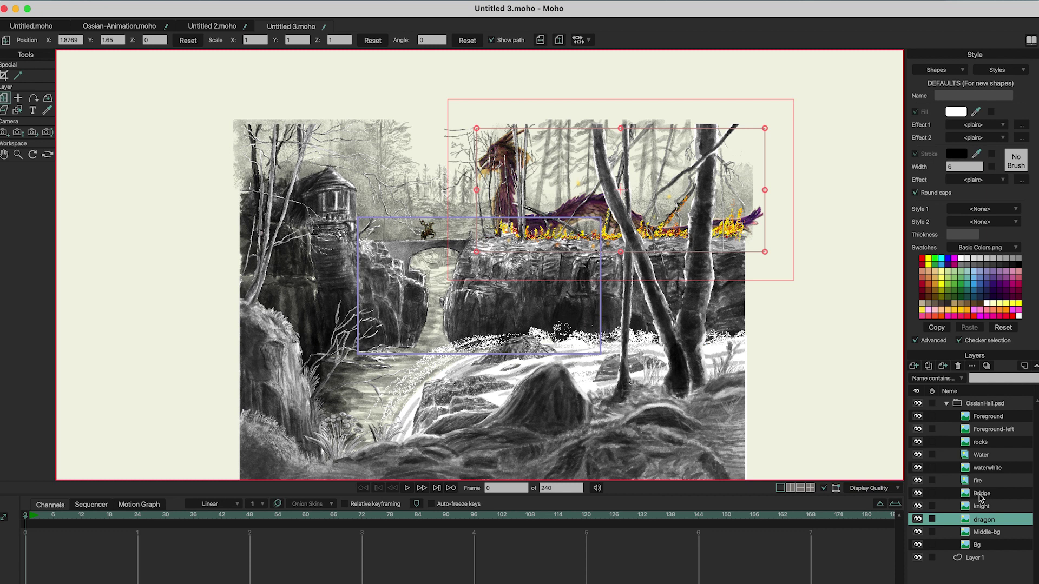
- Set the Z position of both the dragon and knight layers to 0.3
left_click(981, 499)
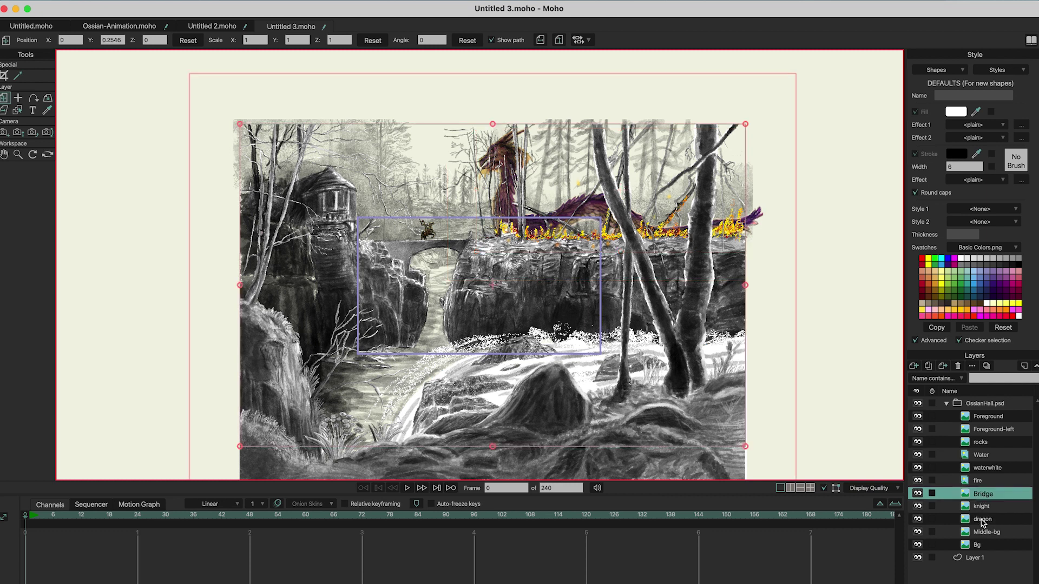
left_click(982, 520)
double_click(149, 39)
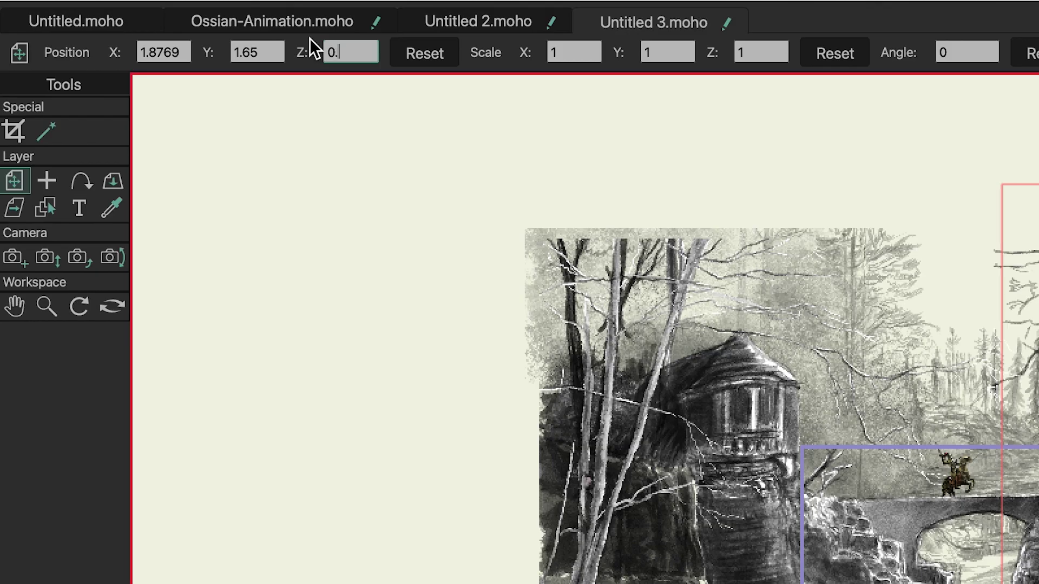
type("0.3")
key("Return")
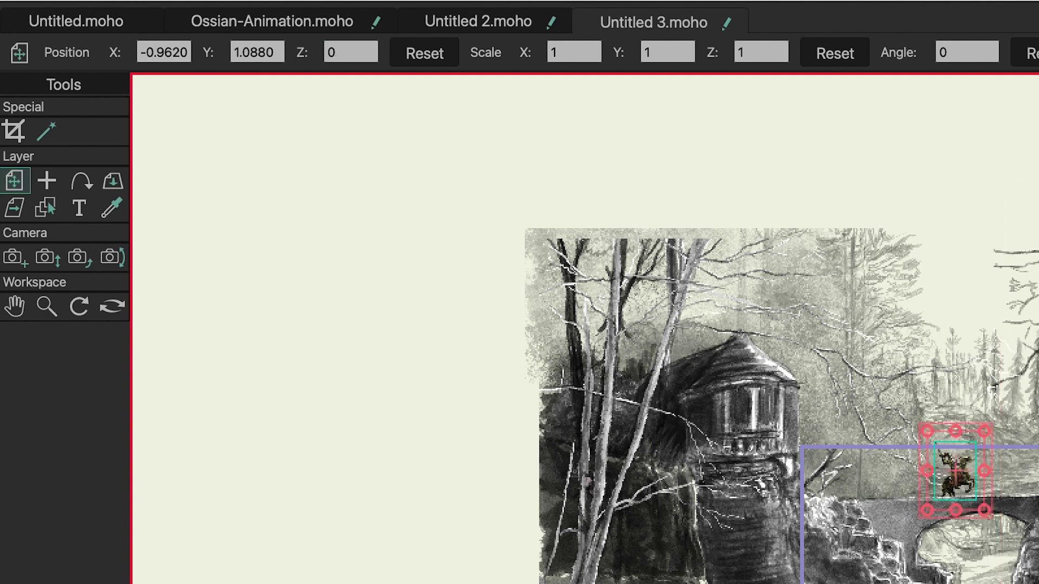
left_click(347, 56)
type("0.3")
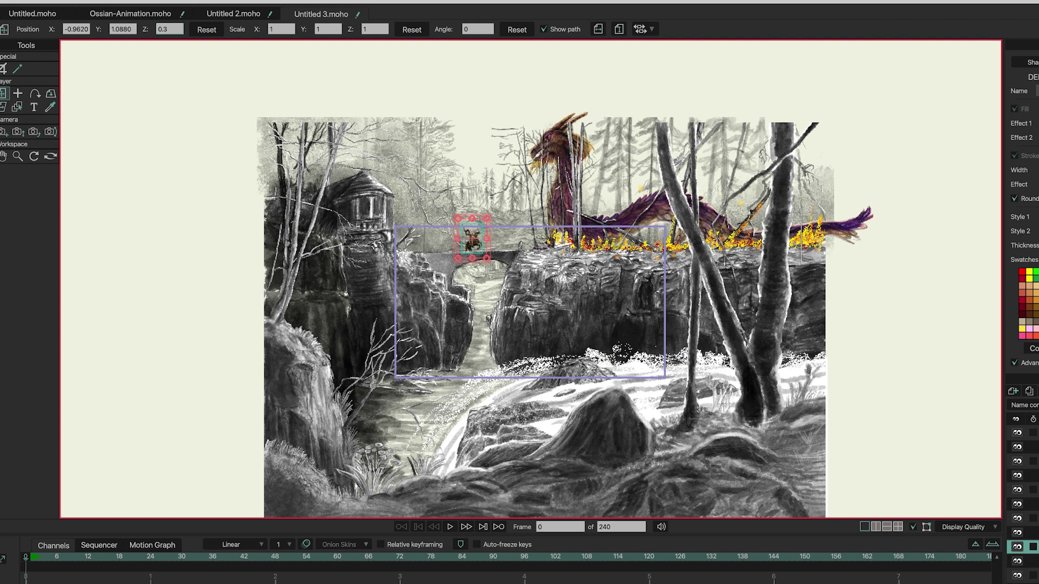
- Move the Bridge layer forward in Z depth and set the fire layer's Z position to 0.3
left_click(1034, 532)
left_click(168, 29)
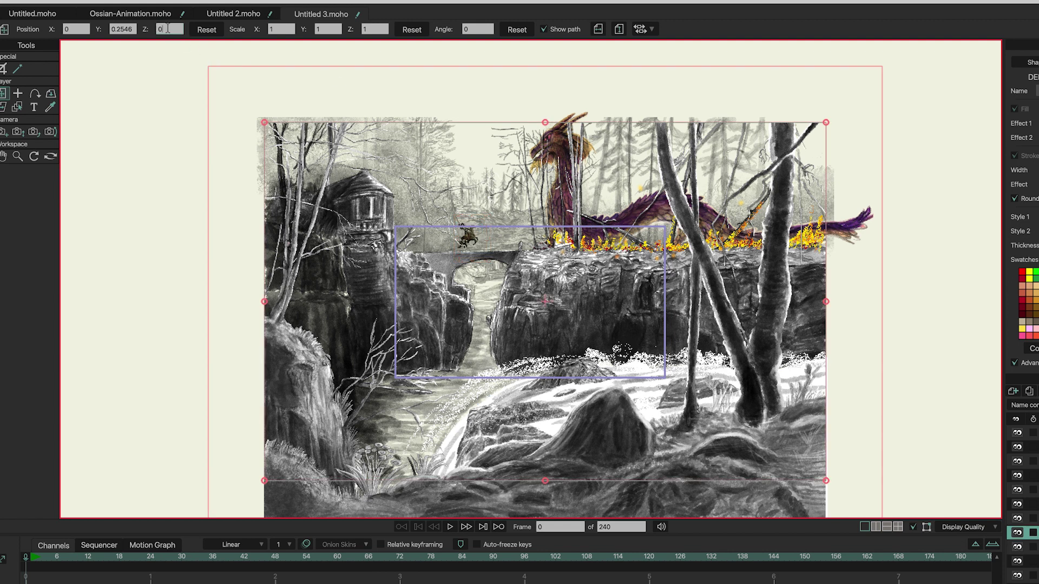
double_click(168, 29)
left_click(1034, 518)
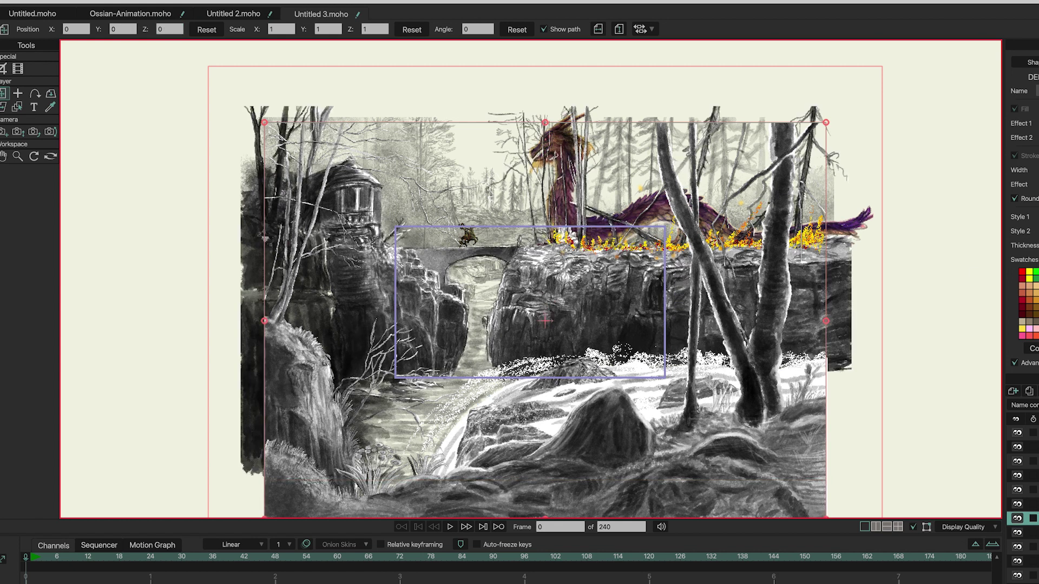
left_click_drag(165, 28, 146, 24)
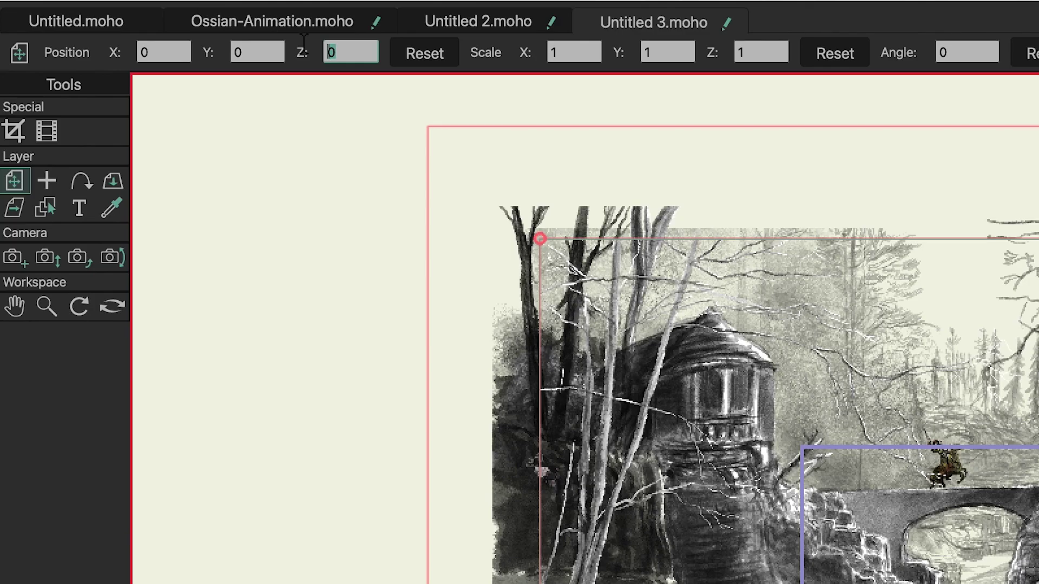
type("0")
type(".3")
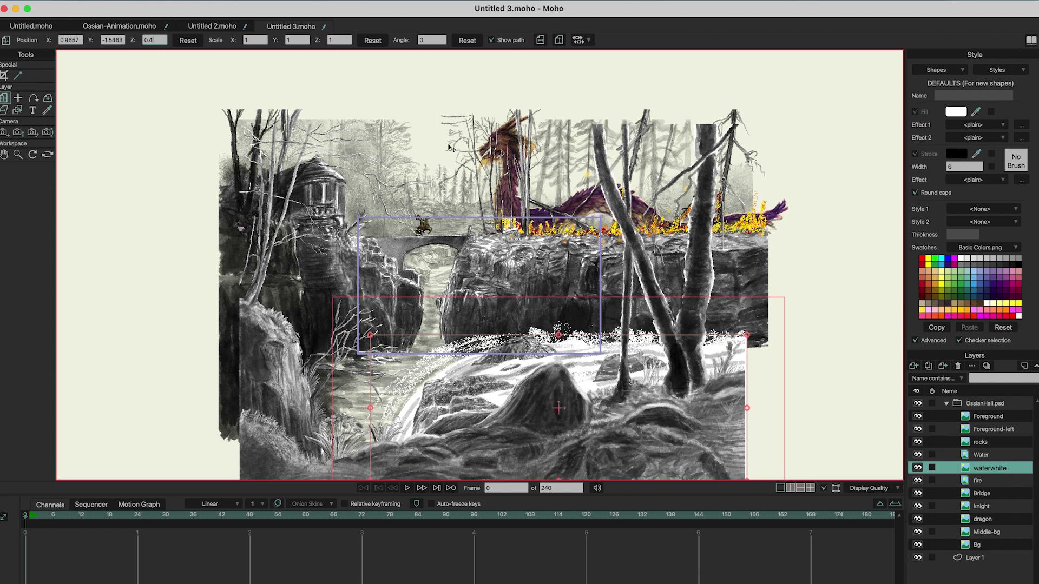
- Set the Z position of the Water and rocks layers to 0.4
left_click(981, 457)
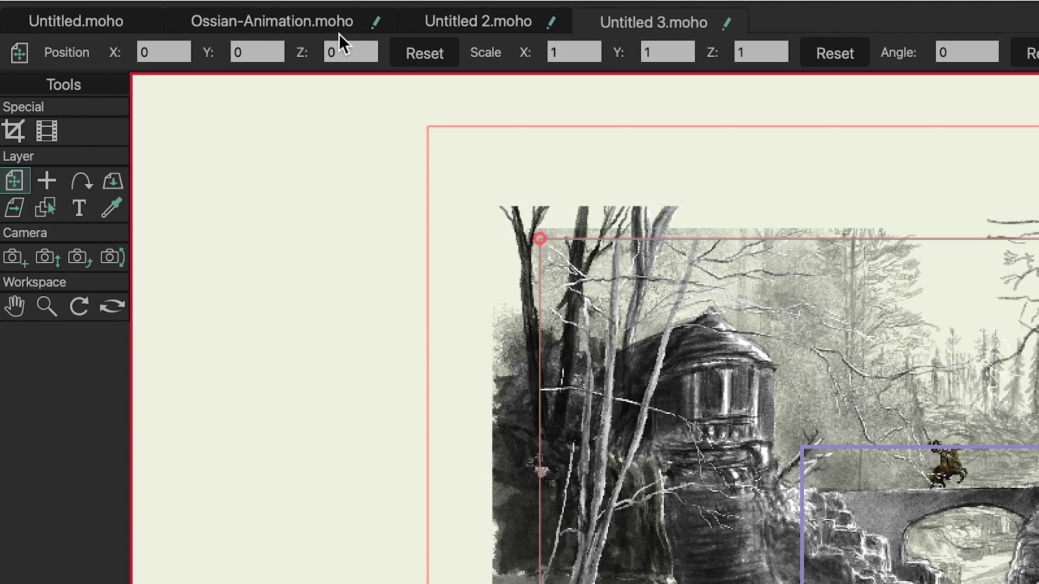
left_click(342, 53)
type("0")
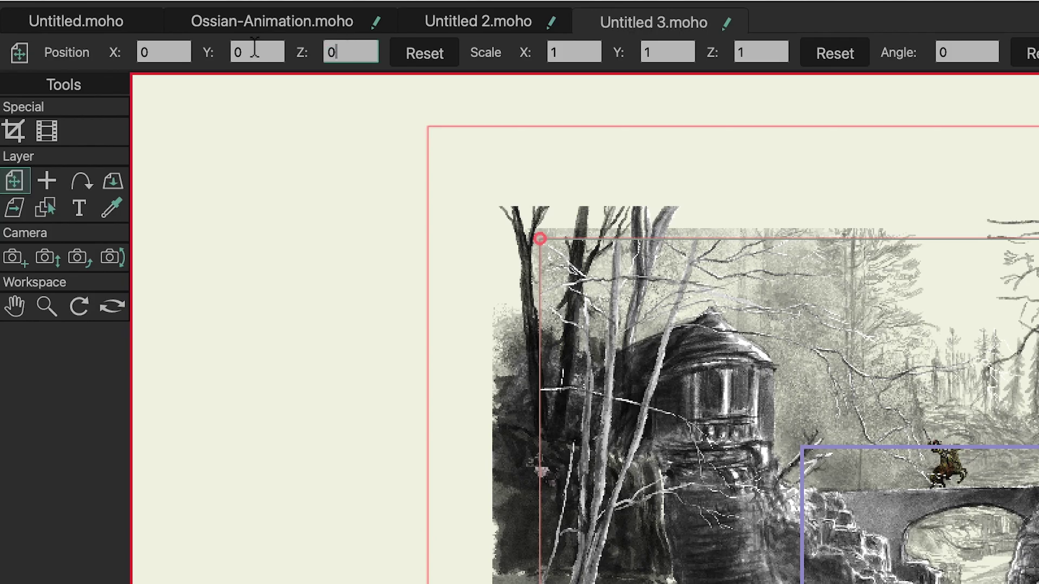
type(".4")
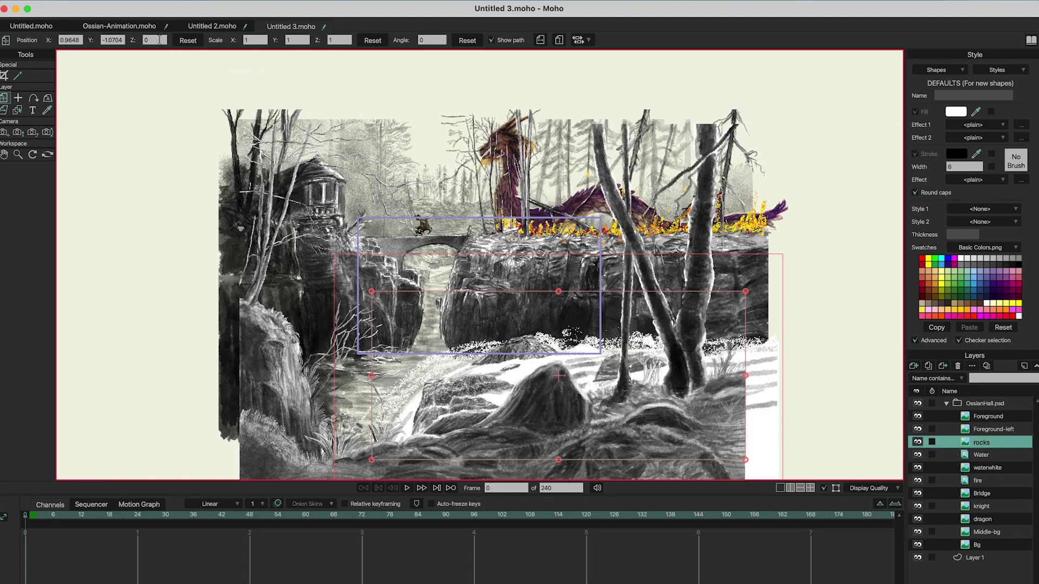
left_click(159, 39)
- Set the Z position of the Foreground-left and Foreground layers to 0.5
left_click(991, 430)
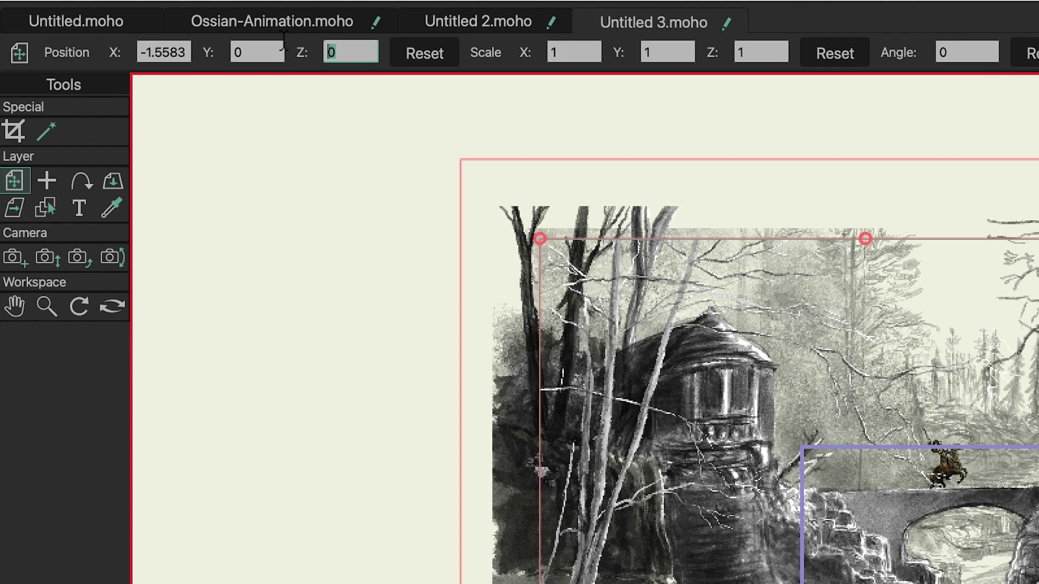
type("0.5")
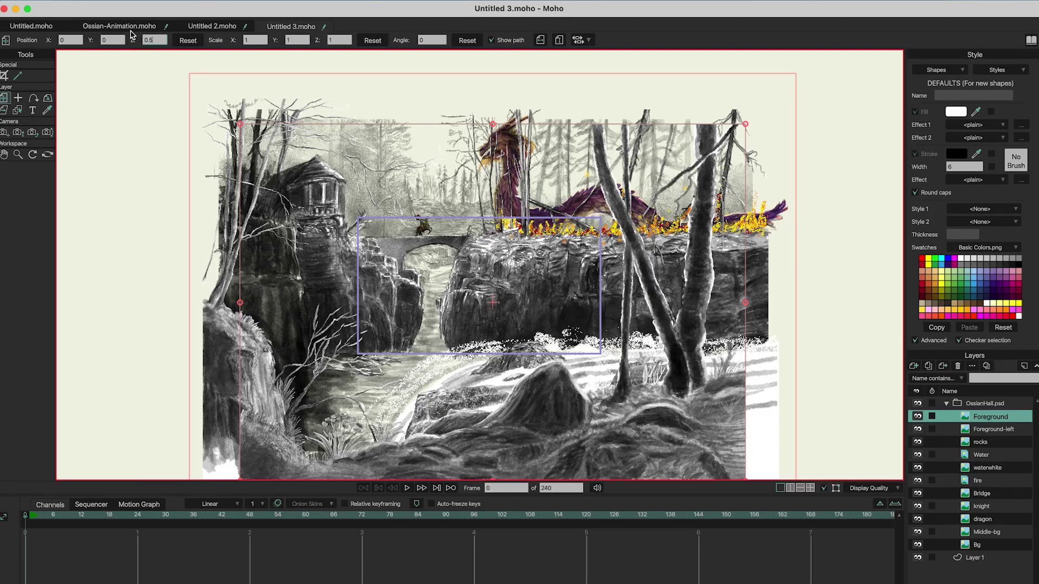
key("Return")
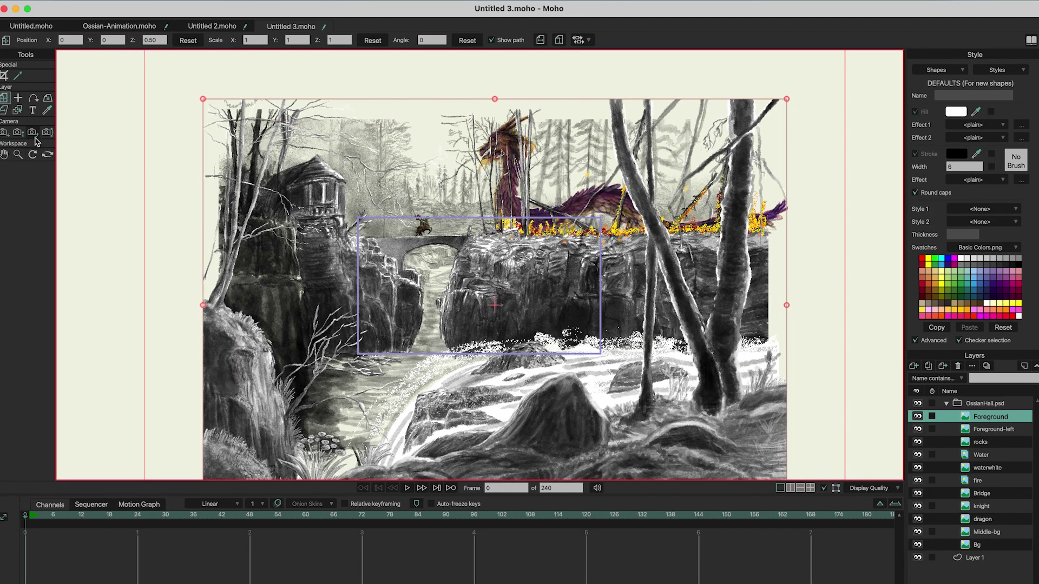
- At frame 0, widen the camera's field of view to about 38 degrees and track it to about X 1.619, Y -1.405 over the foreground rocks
left_click(4, 133)
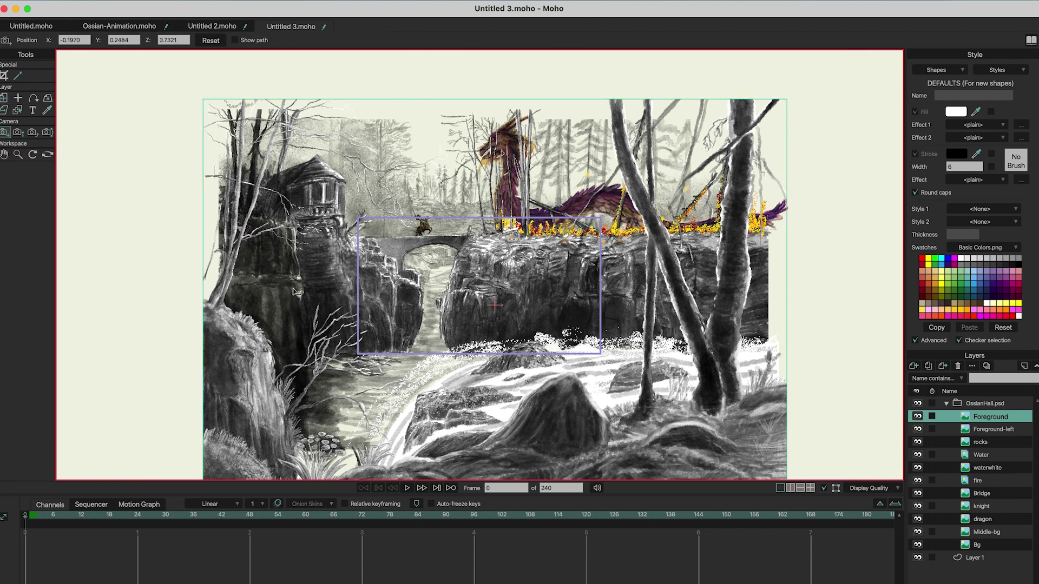
left_click_drag(463, 339, 310, 252)
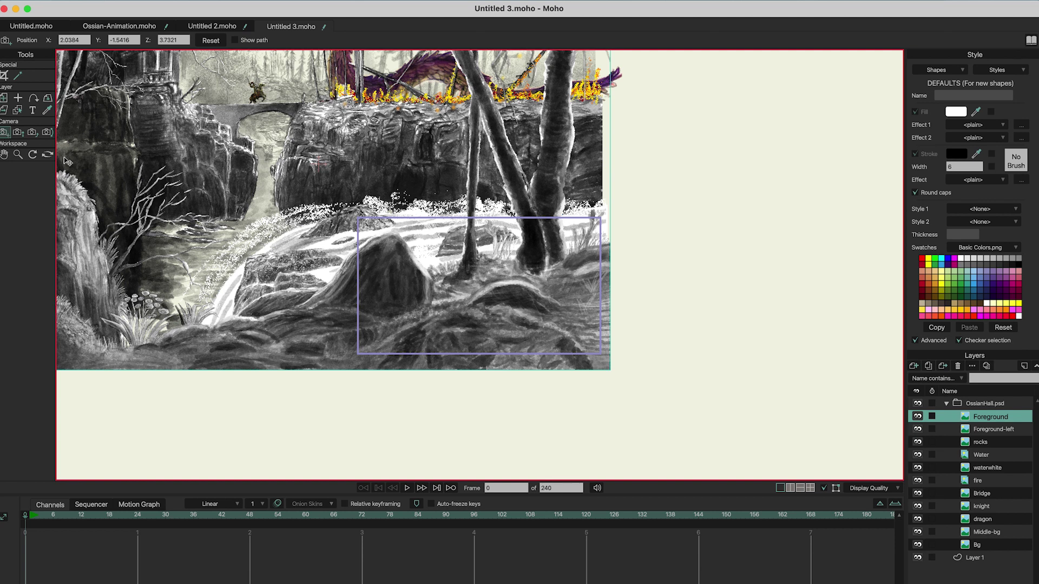
left_click(18, 132)
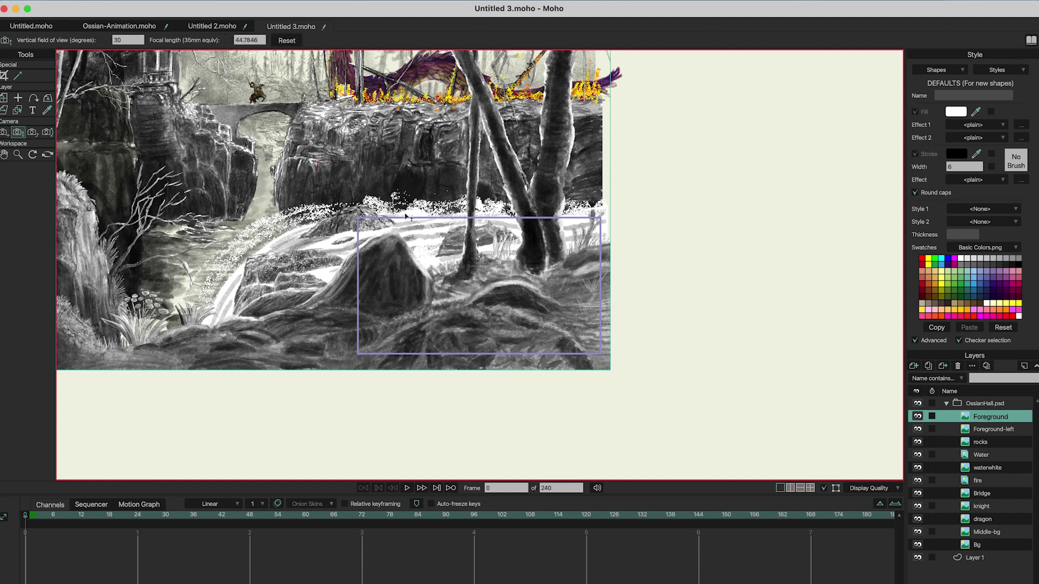
left_click_drag(378, 231, 222, 189)
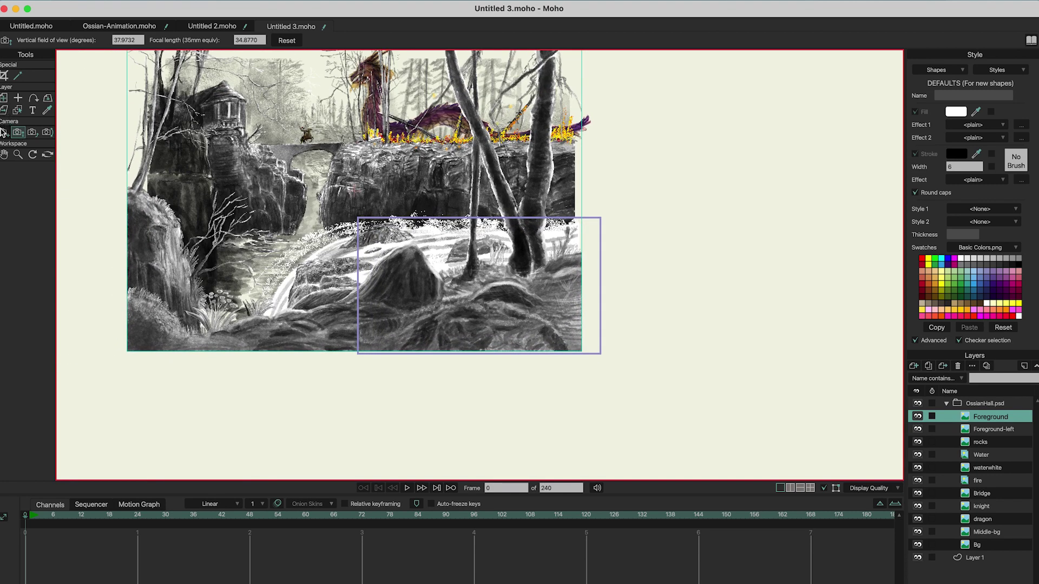
left_click(4, 133)
left_click_drag(429, 269, 460, 278)
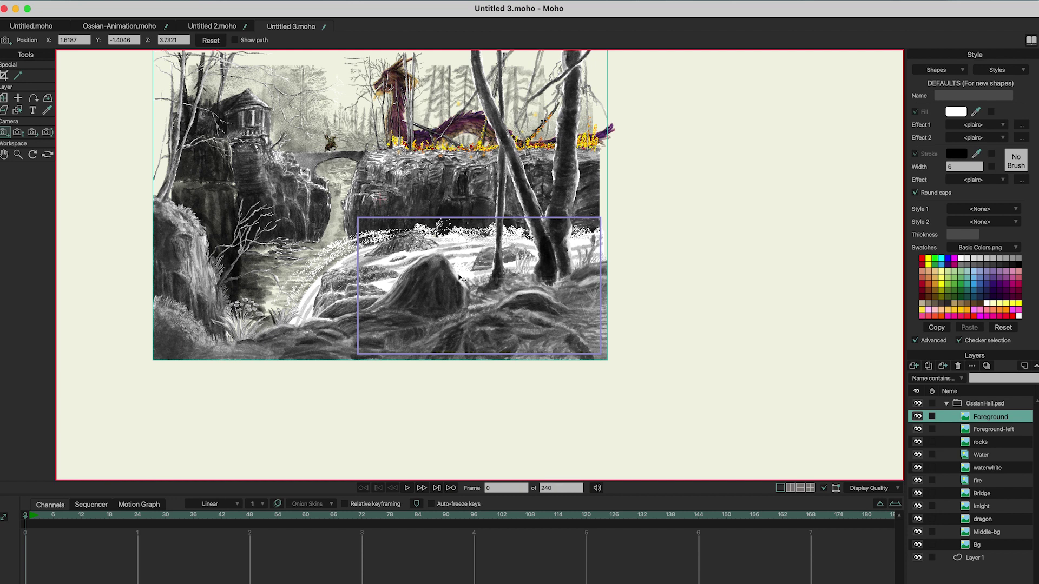
- At frame 1, key the camera's tracking position and narrow its field of view to about 37.6 degrees
key("Right")
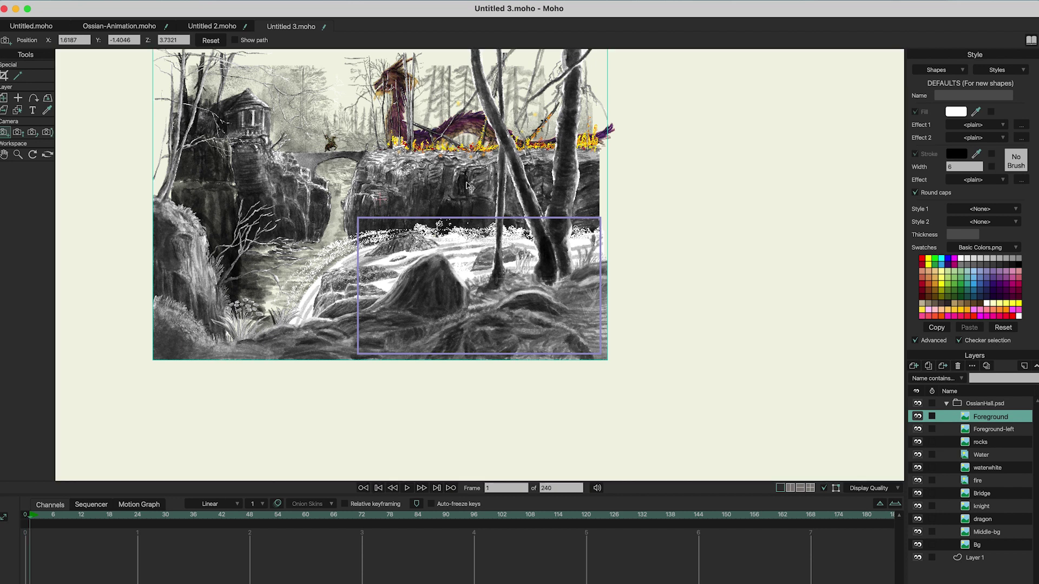
left_click(463, 278)
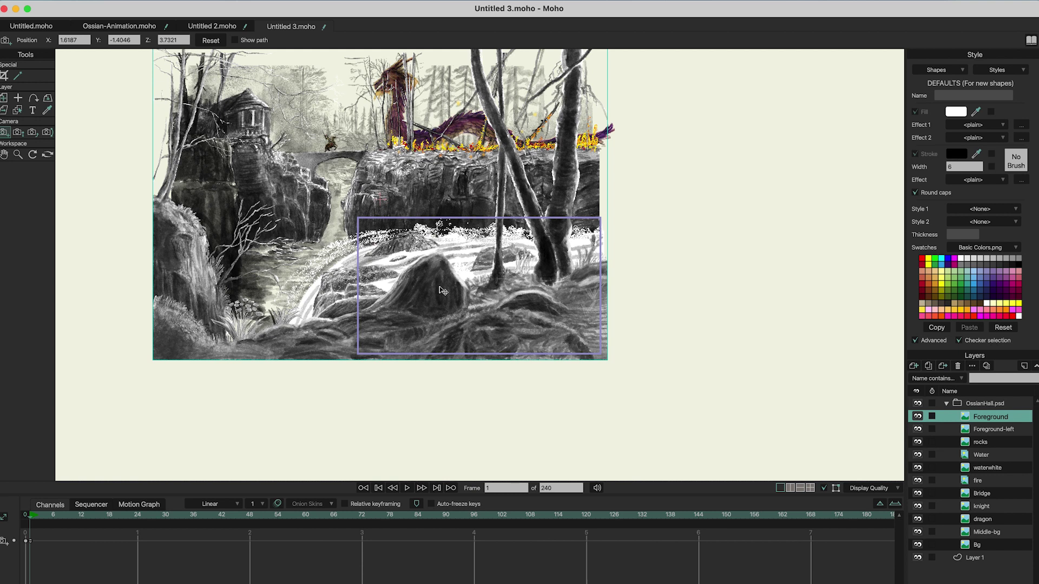
left_click(18, 134)
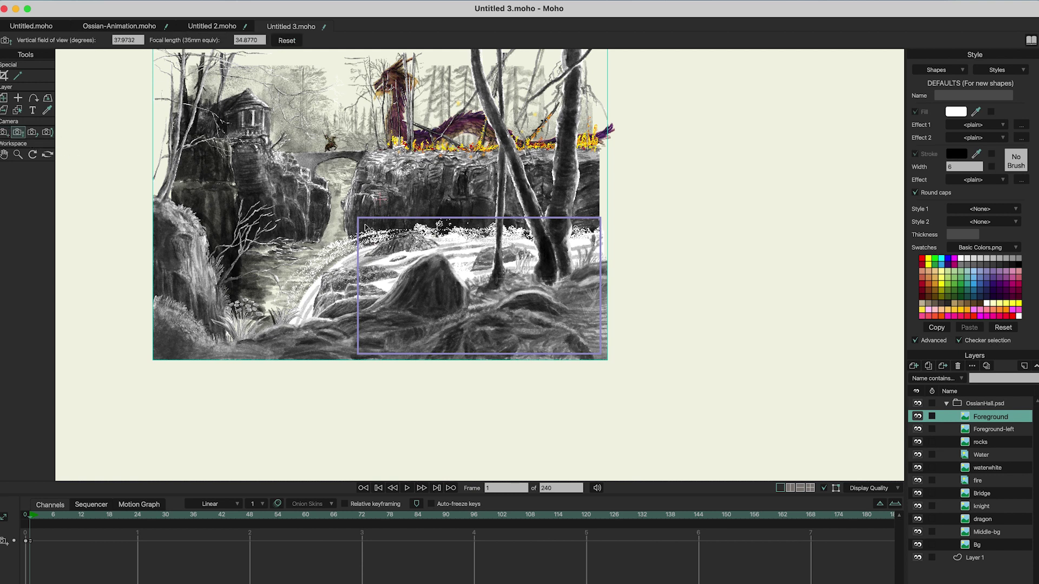
left_click_drag(370, 230, 368, 220)
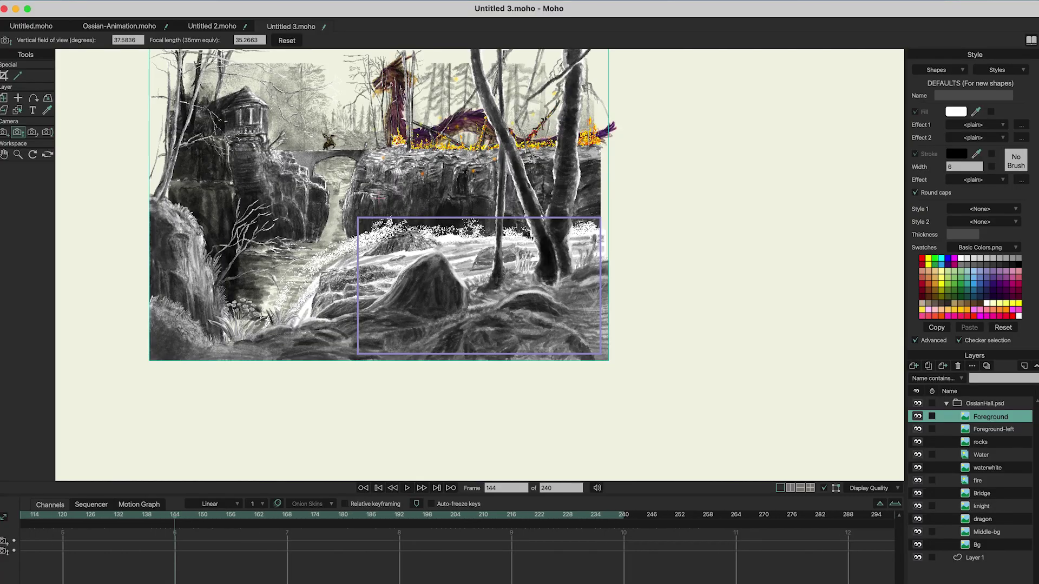
- At frame 168, widen the camera's field of view to about 38.6 degrees and track up to the dragon at about X 1.465, Y 1.439
scroll(458, 547, "right", 6)
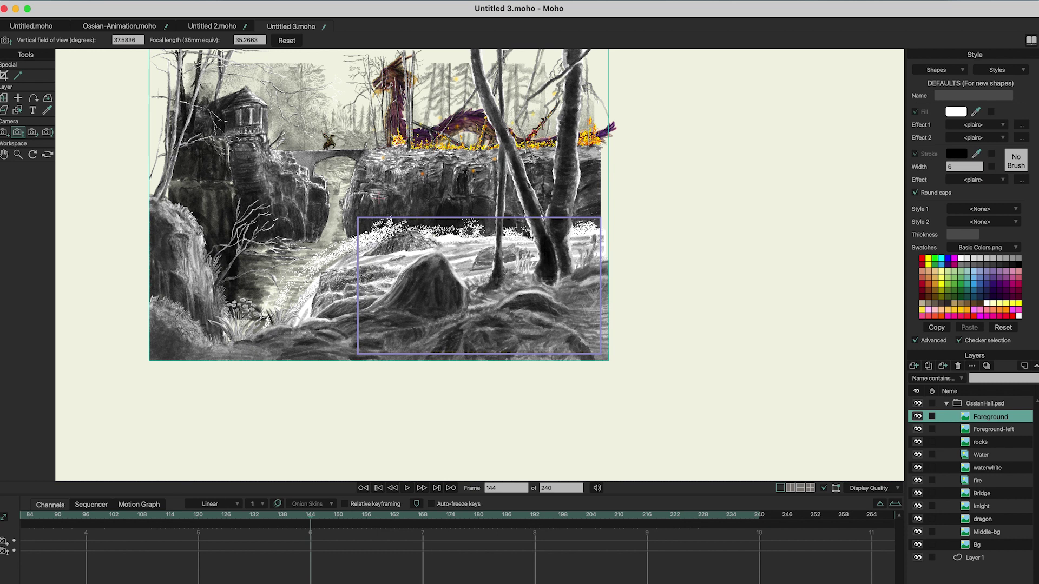
left_click(422, 519)
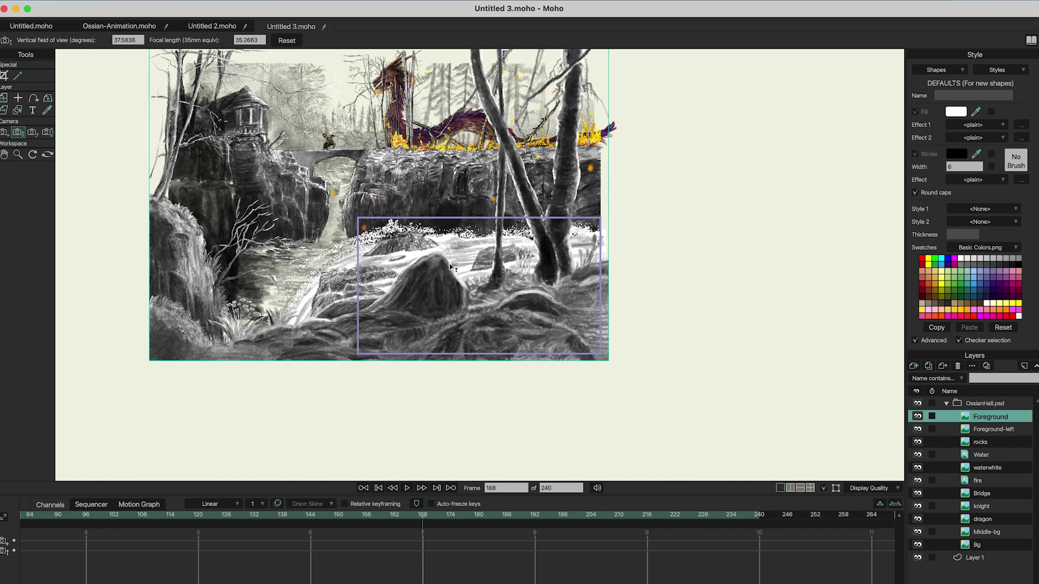
left_click_drag(450, 265, 463, 377)
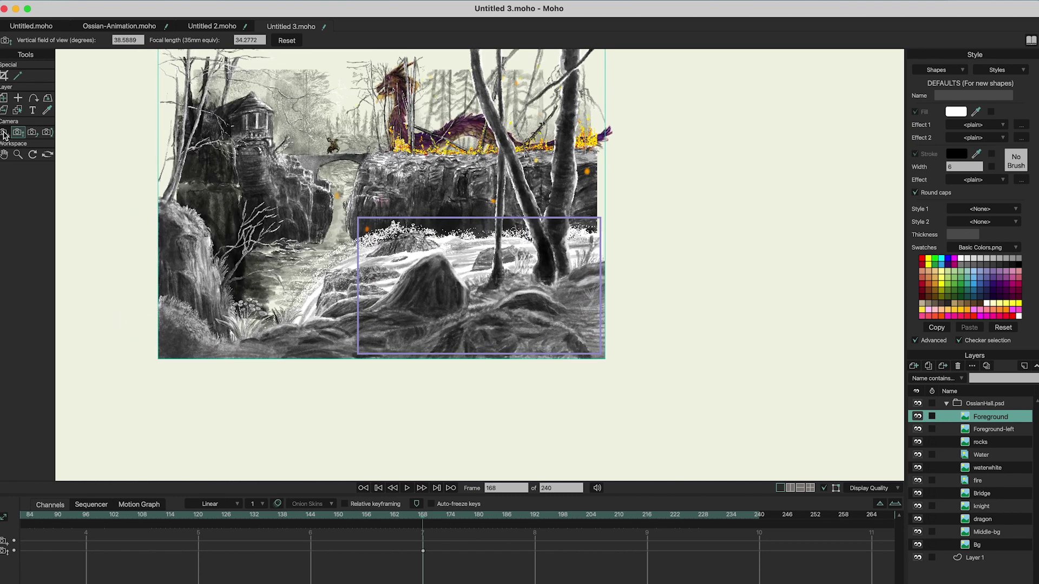
left_click(5, 132)
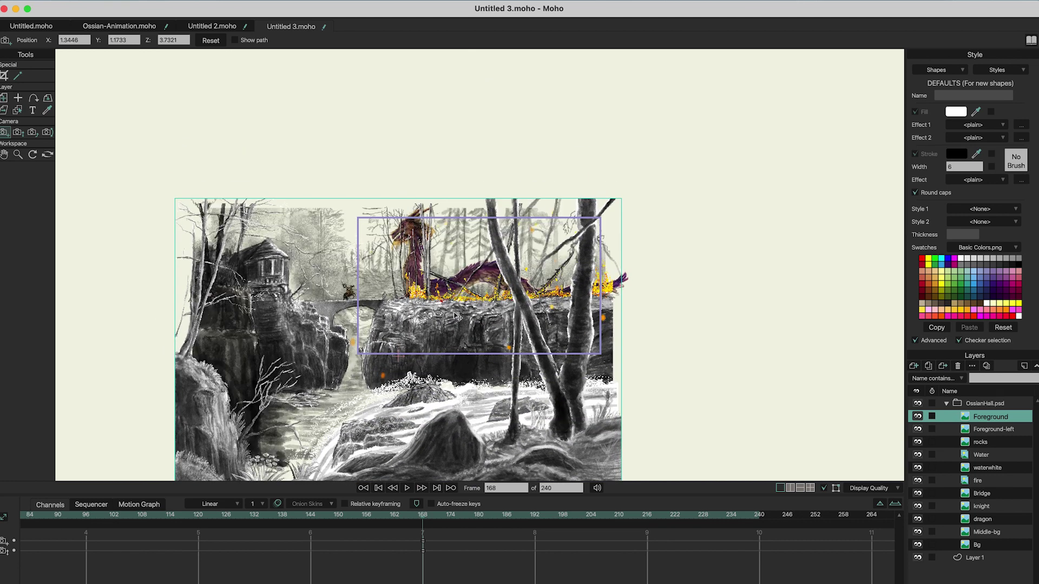
left_click_drag(454, 313, 449, 333)
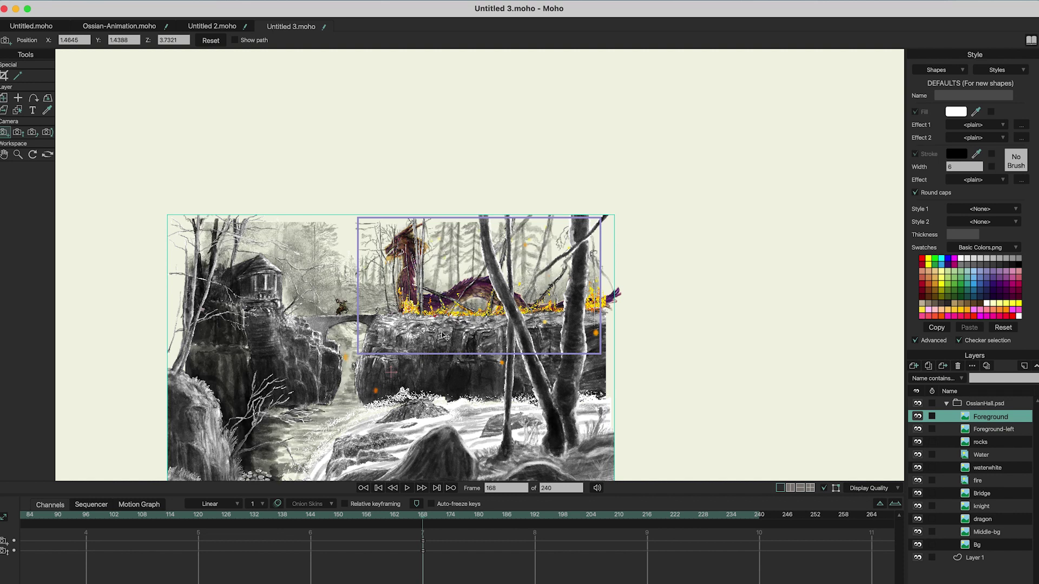
- At frame 240, track the camera across towards the knight at about X -0.308, Y 1.413 and adjust the camera zoom
left_click_drag(424, 514, 760, 523)
left_click_drag(532, 309, 628, 299)
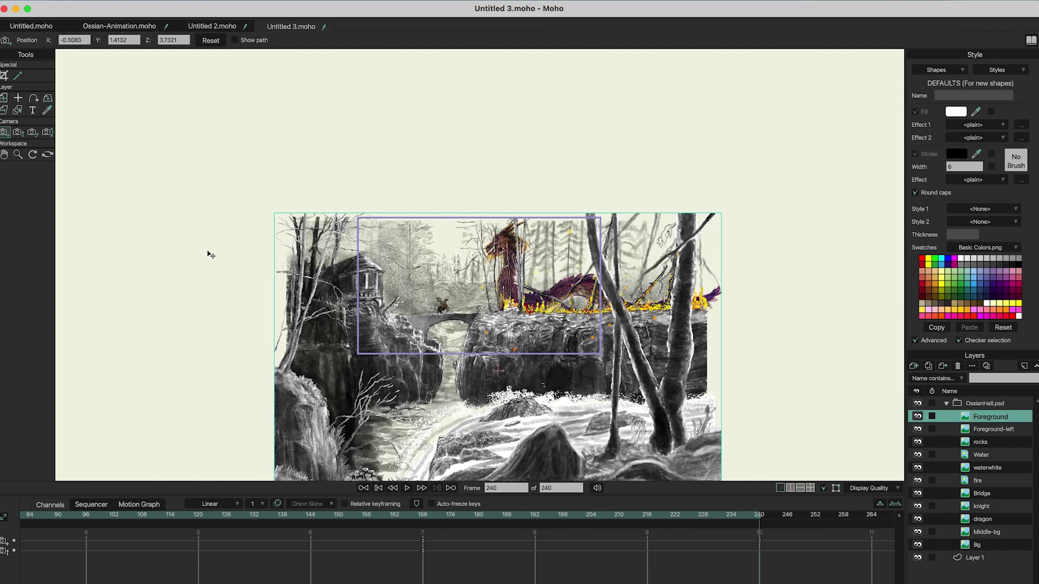
left_click(17, 132)
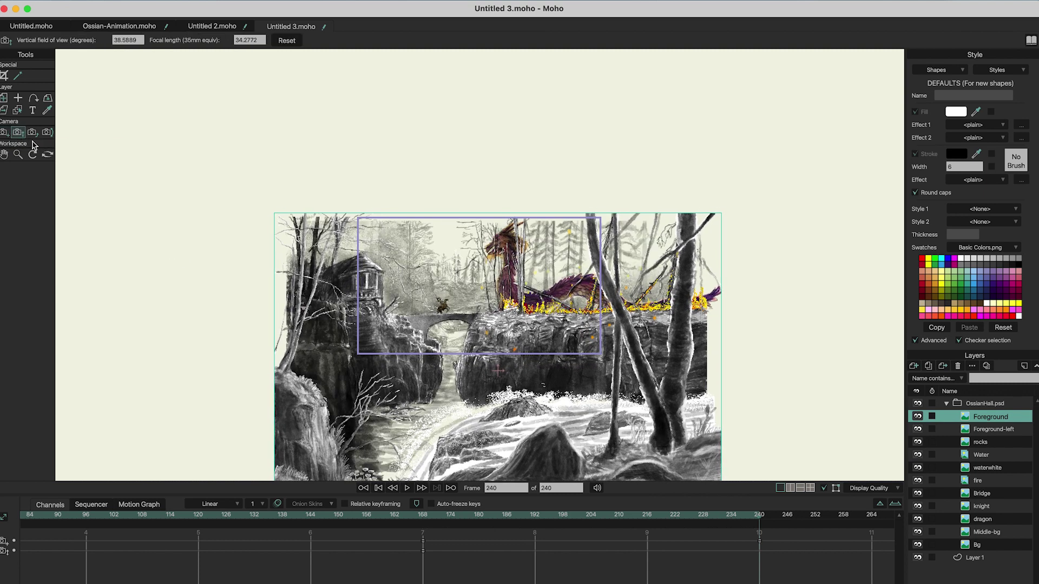
left_click_drag(253, 298, 153, 265)
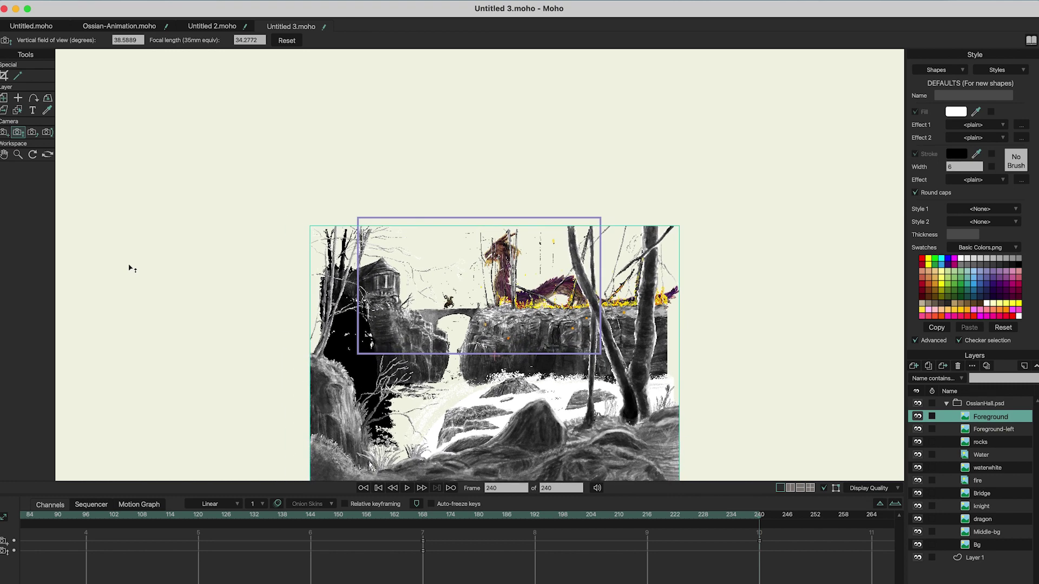
left_click_drag(442, 388, 445, 315)
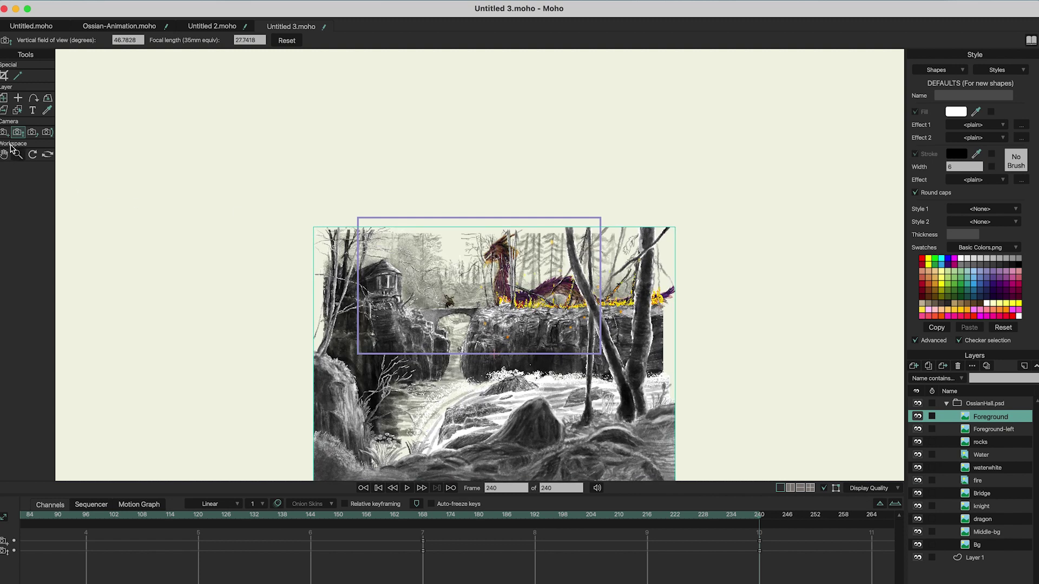
- Reset the workspace view, return to frame 0 and play back the keyframed camera move over the scene
left_click(3, 132)
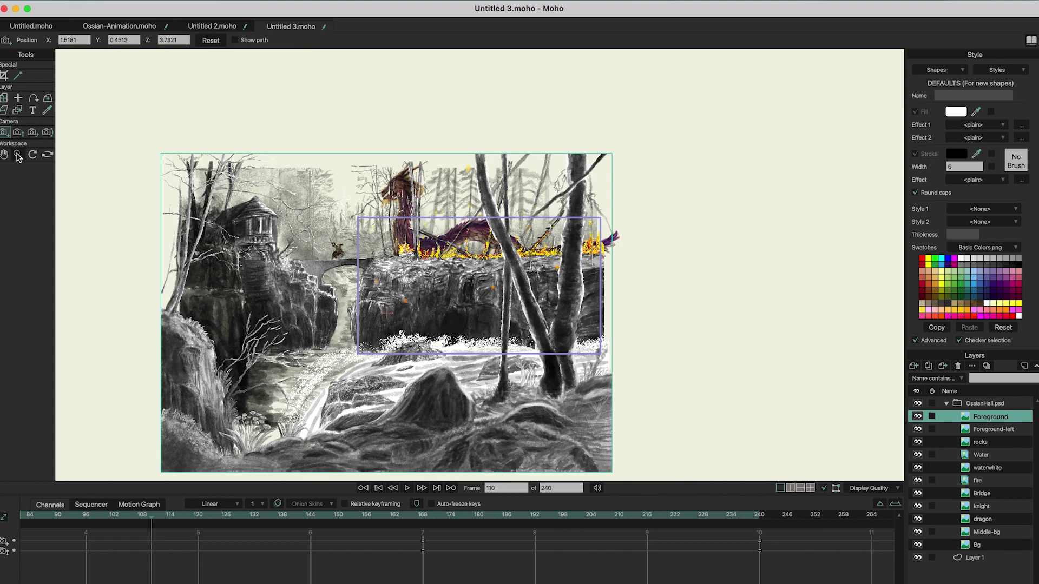
left_click(18, 155)
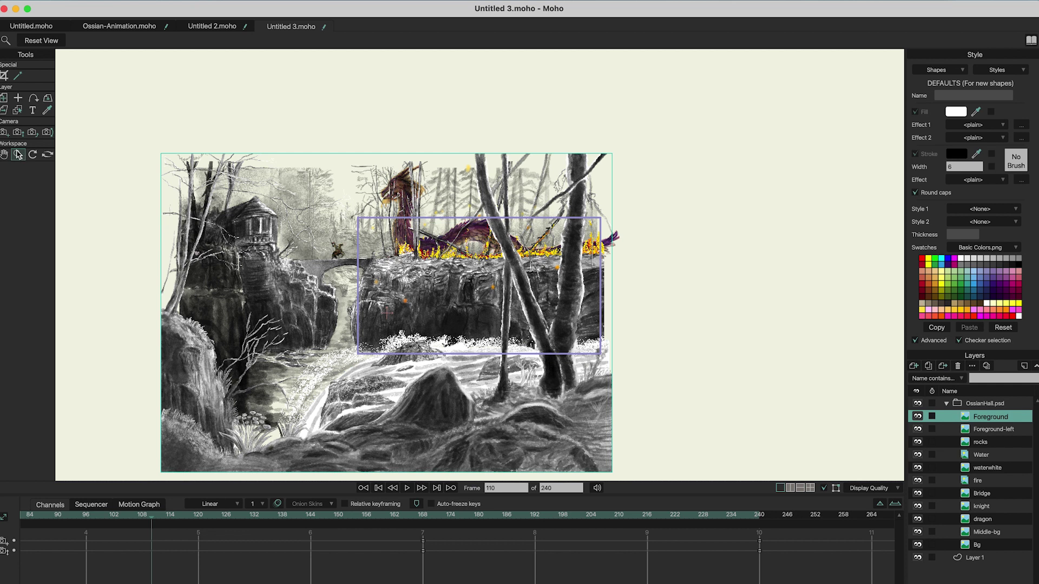
left_click(45, 43)
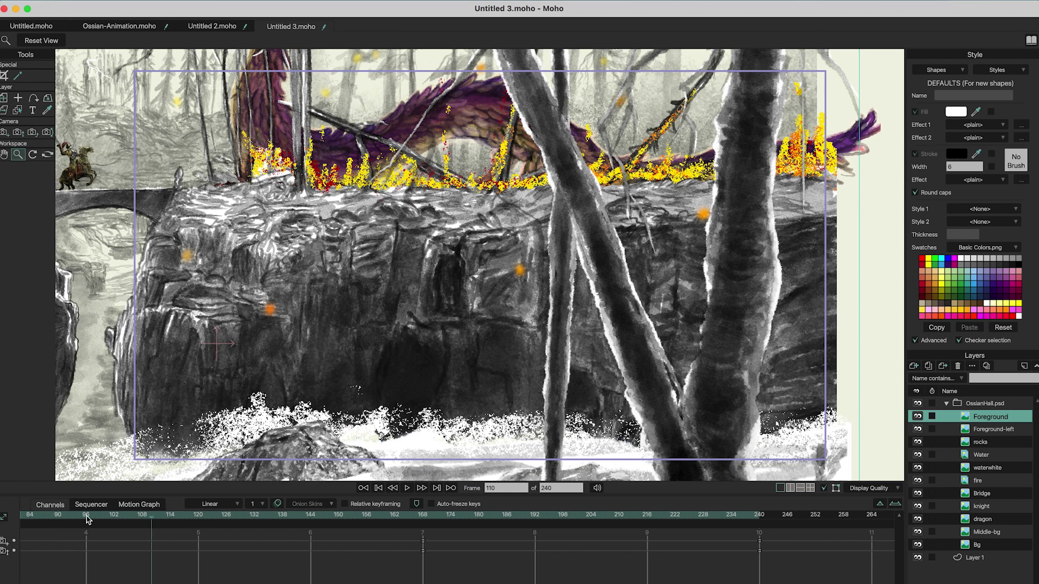
left_click_drag(88, 520, 24, 519)
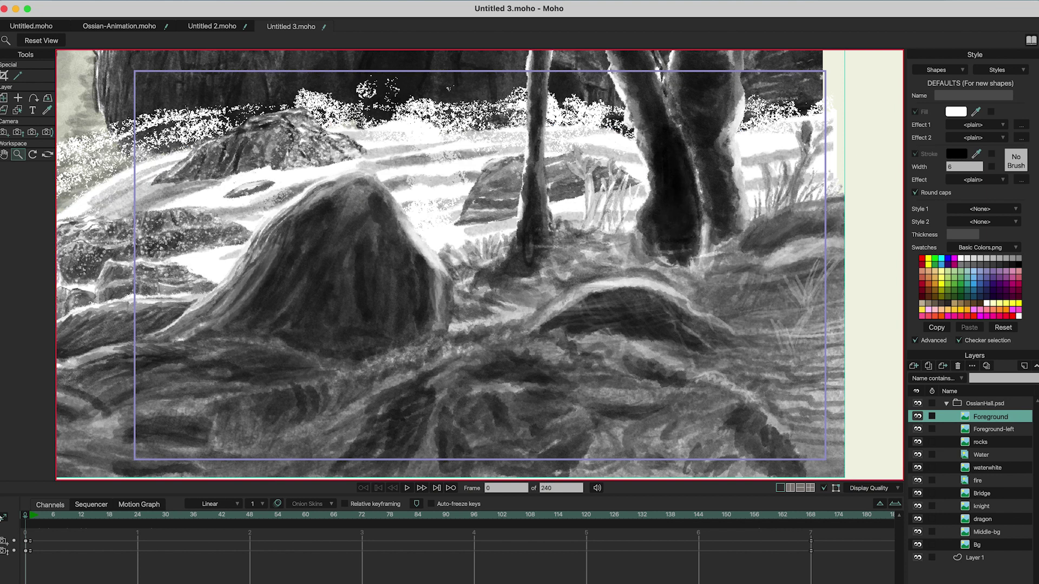
key("space")
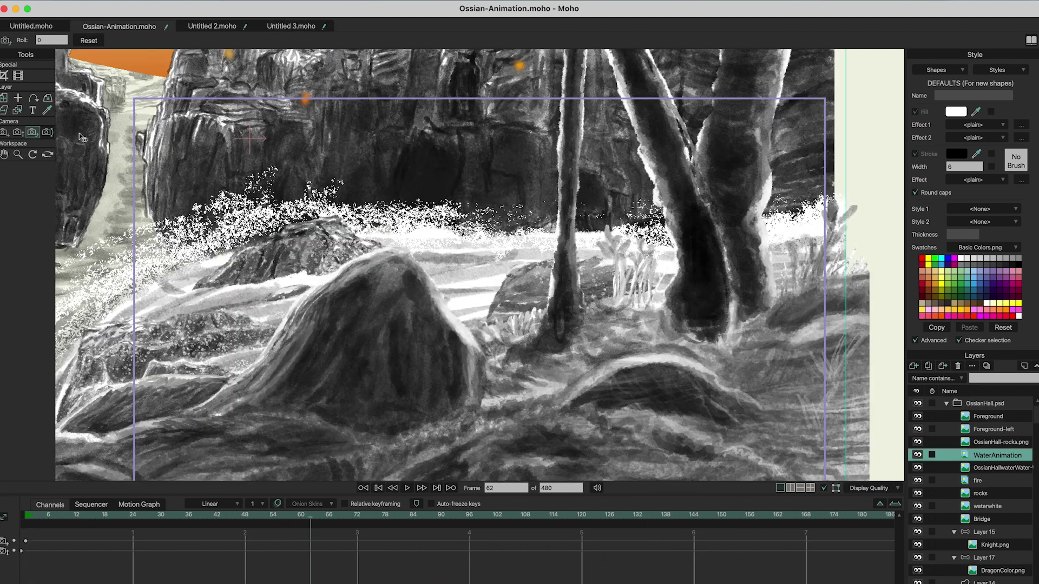
- Switch to the Ossian-Animation.moho project and examine the full layered scene beyond the camera frame
scroll(353, 323, "up", 1)
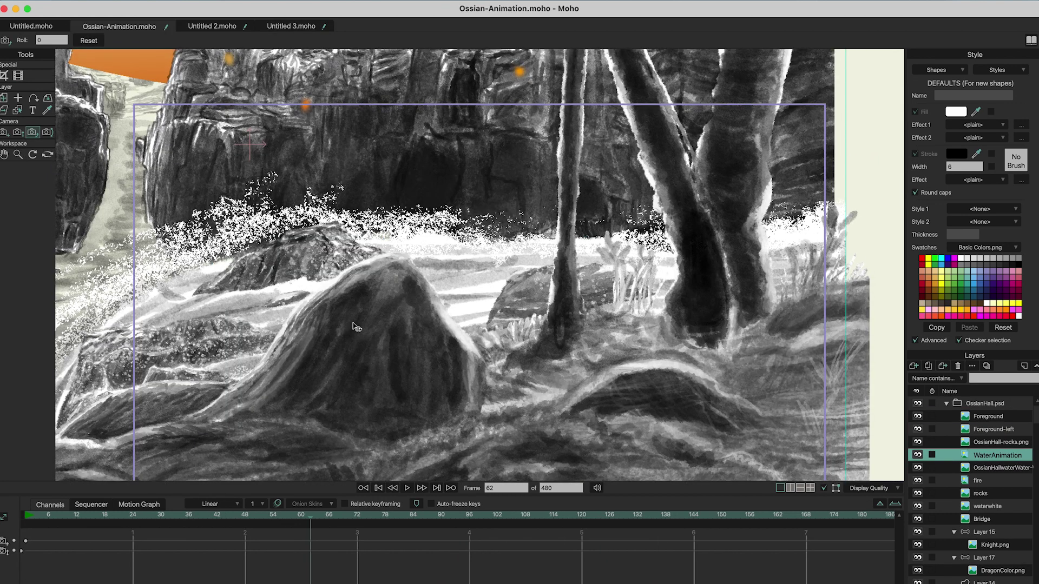
left_click(18, 154)
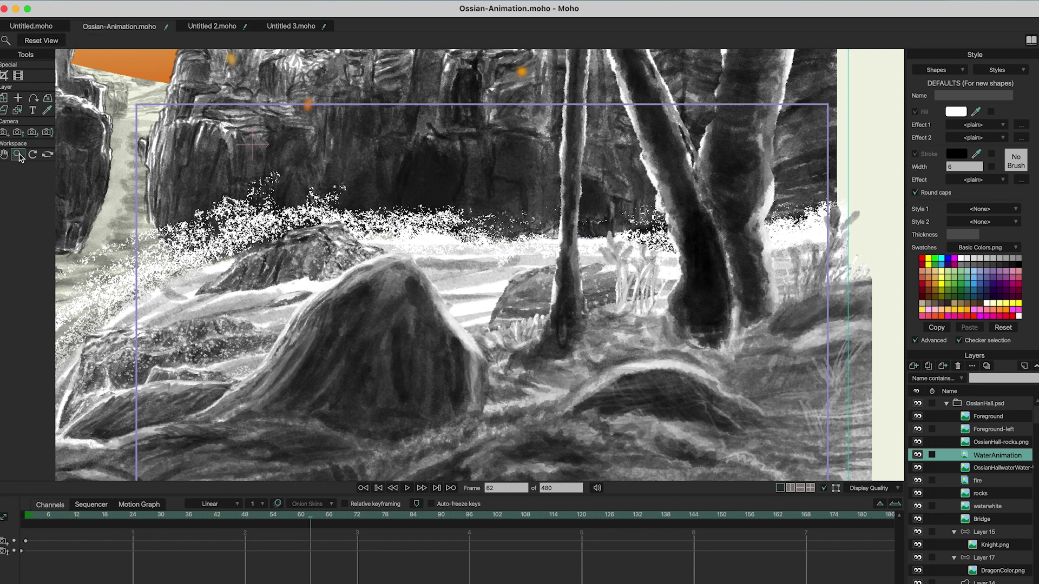
scroll(535, 243, "down", 2)
scroll(336, 237, "down", 3)
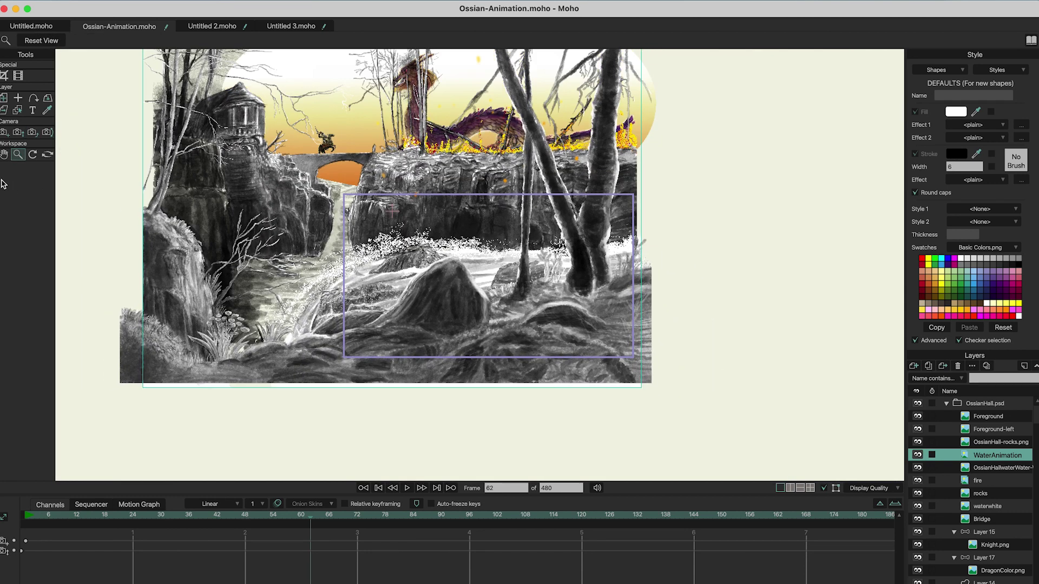
left_click(4, 156)
left_click_drag(336, 196, 329, 327)
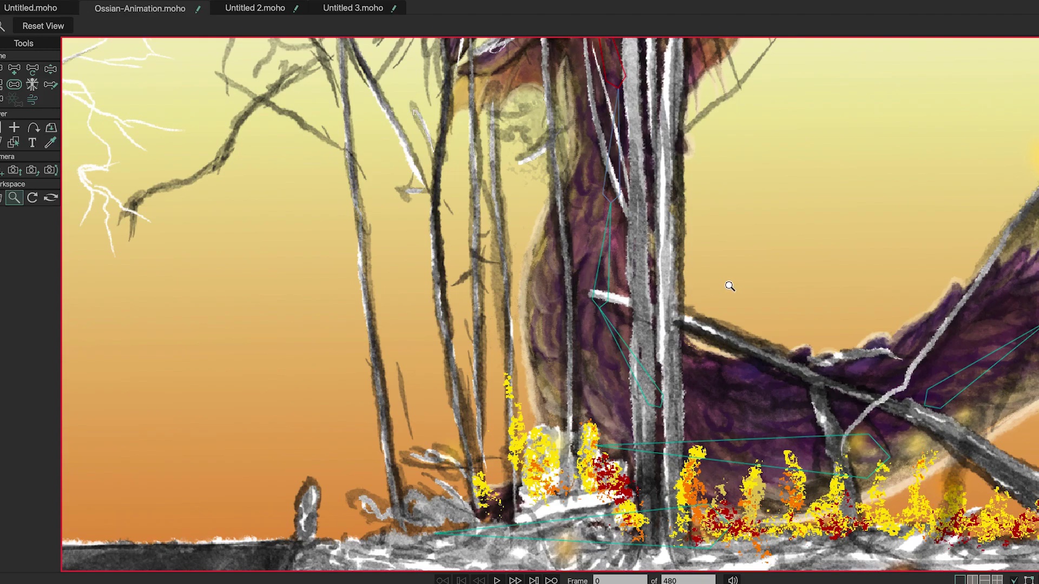
- At frame 0, test the dragon's bone rig with Manipulate Bones by bending its neck and head towards the knight
left_click_drag(800, 233, 169, 100)
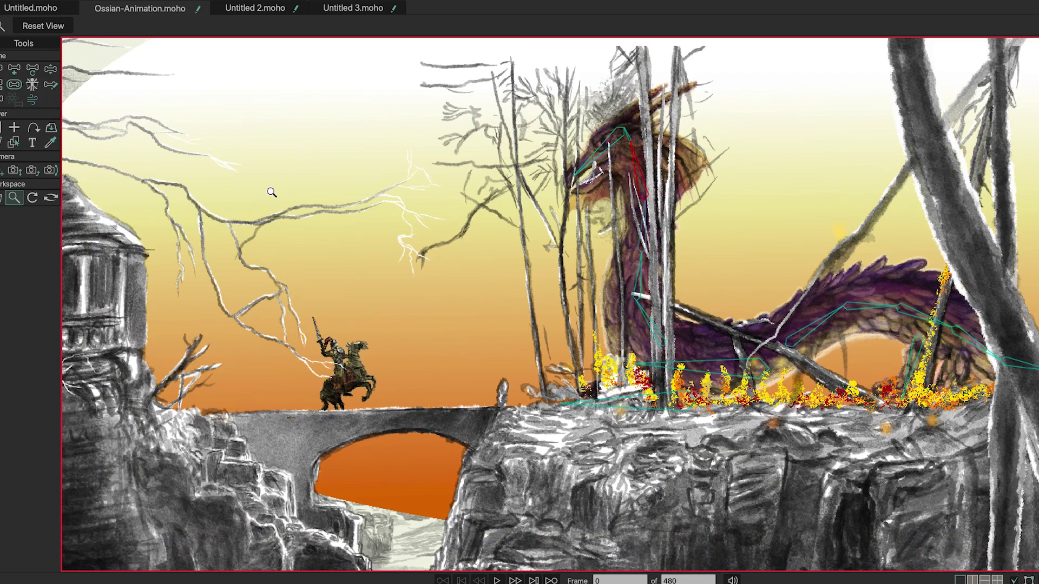
left_click(51, 68)
left_click_drag(640, 271, 641, 271)
left_click_drag(592, 157, 584, 156)
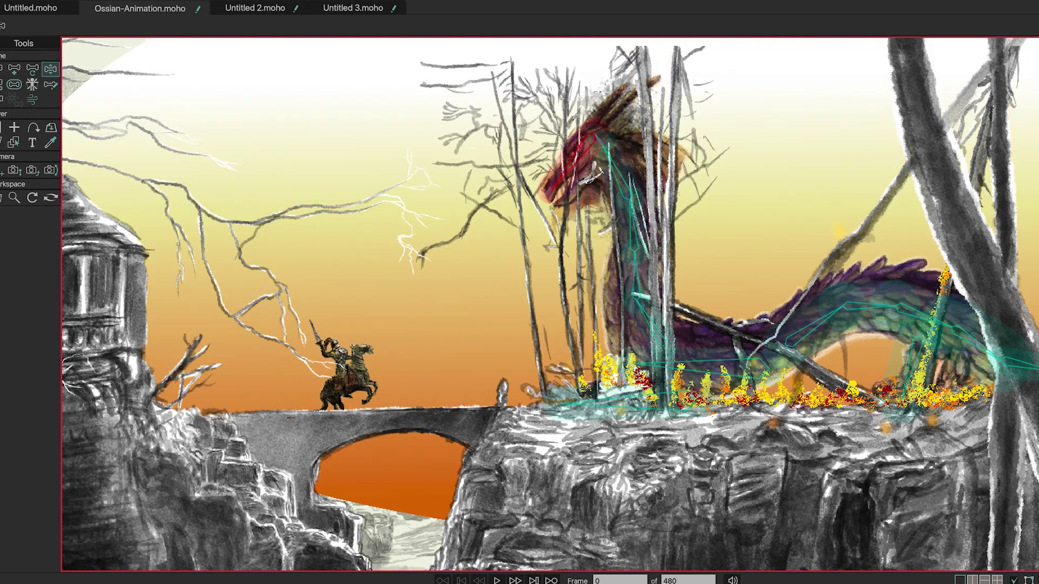